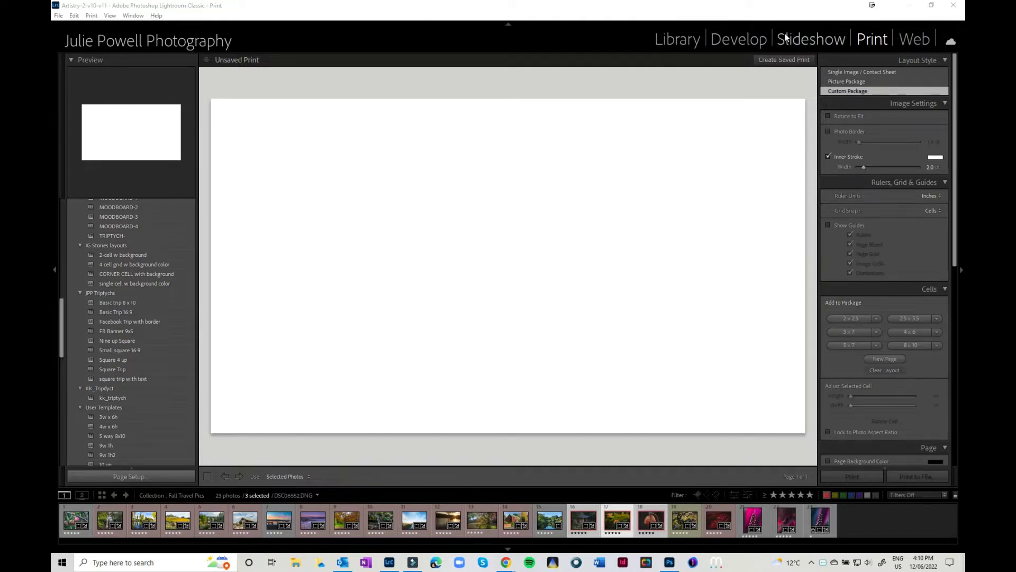
Review which modules are shown in the module picker.
right_click(633, 34)
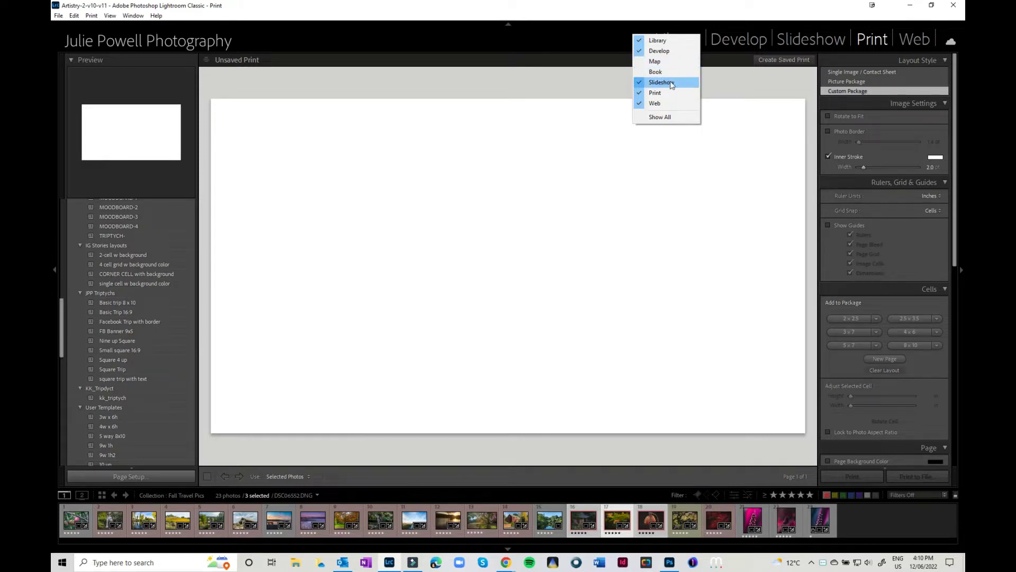
click(617, 39)
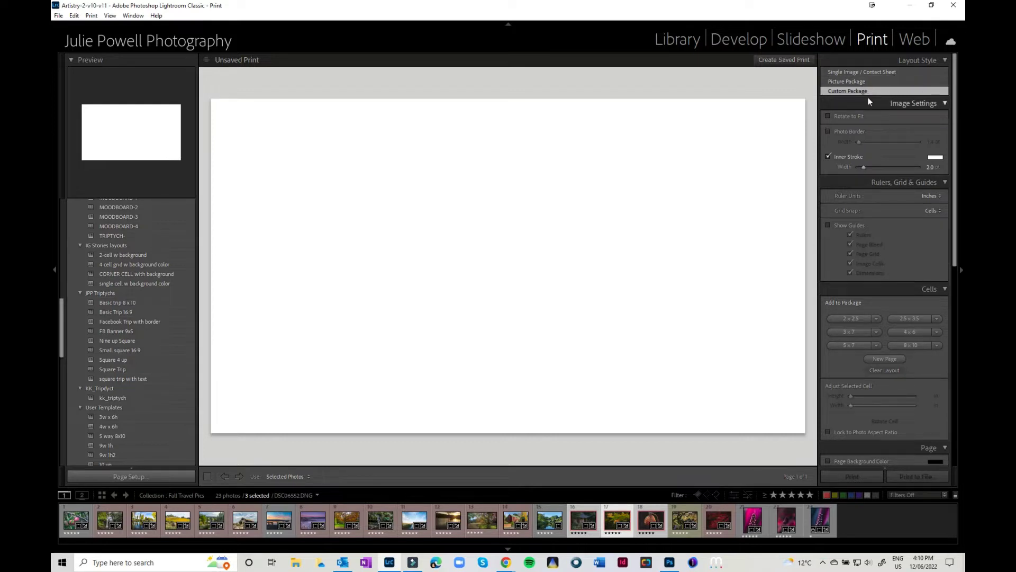
Turn off the inner stroke and check the available ruler units, keeping inches.
click(829, 157)
click(932, 195)
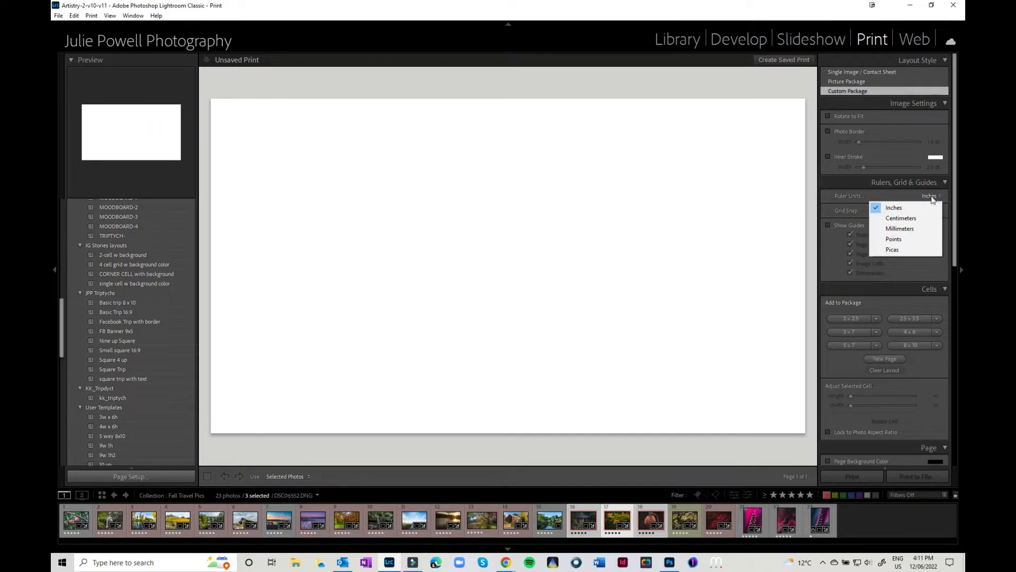
click(864, 211)
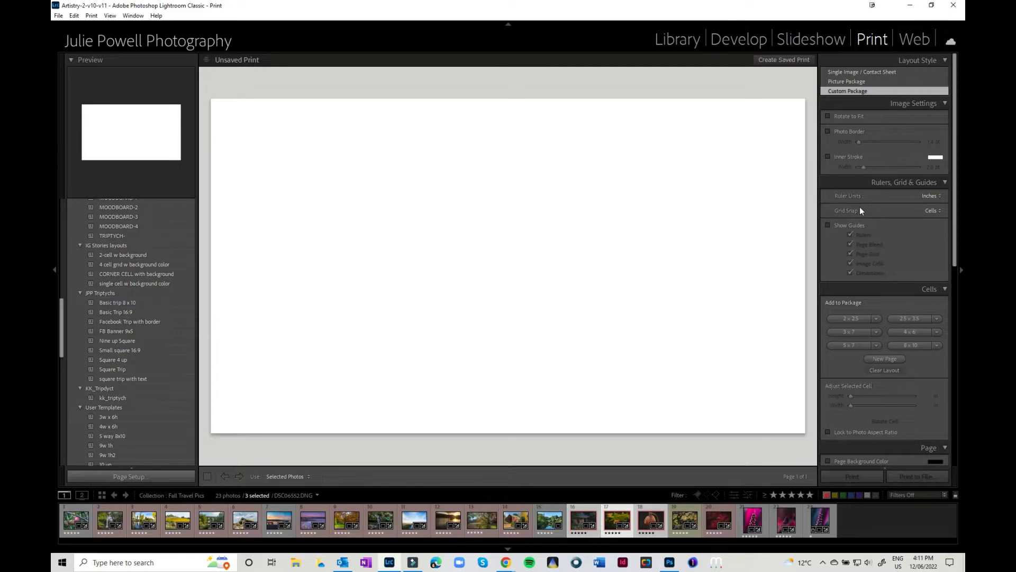
Preview the layout guides and the black page background color, switching each one back off.
click(829, 225)
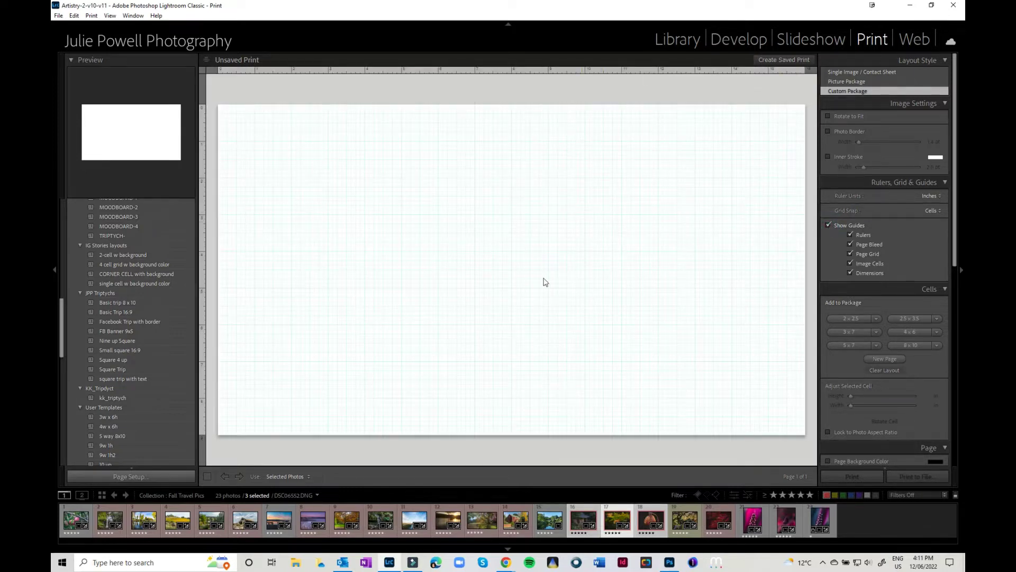
click(829, 224)
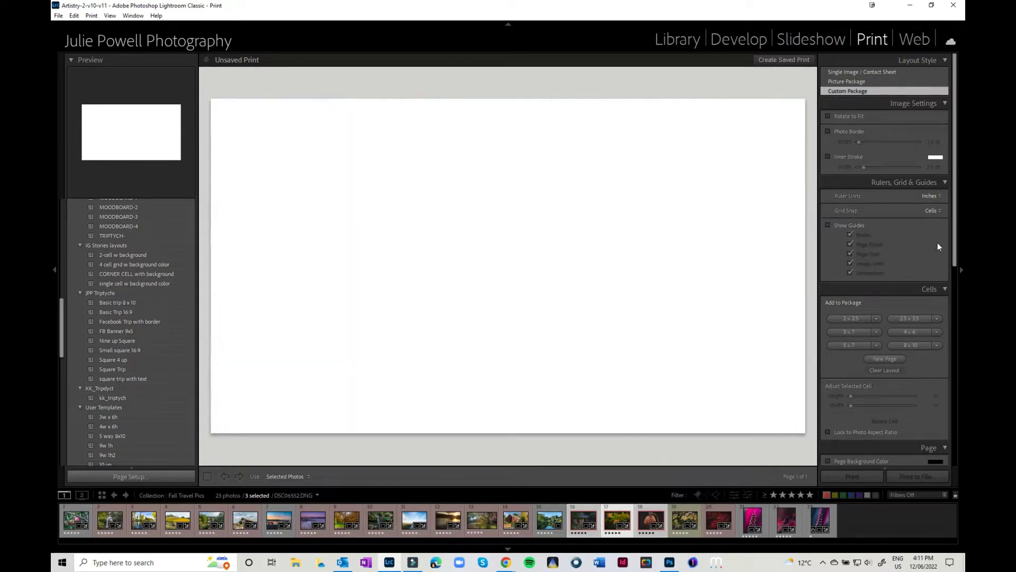
drag(954, 207, 958, 281)
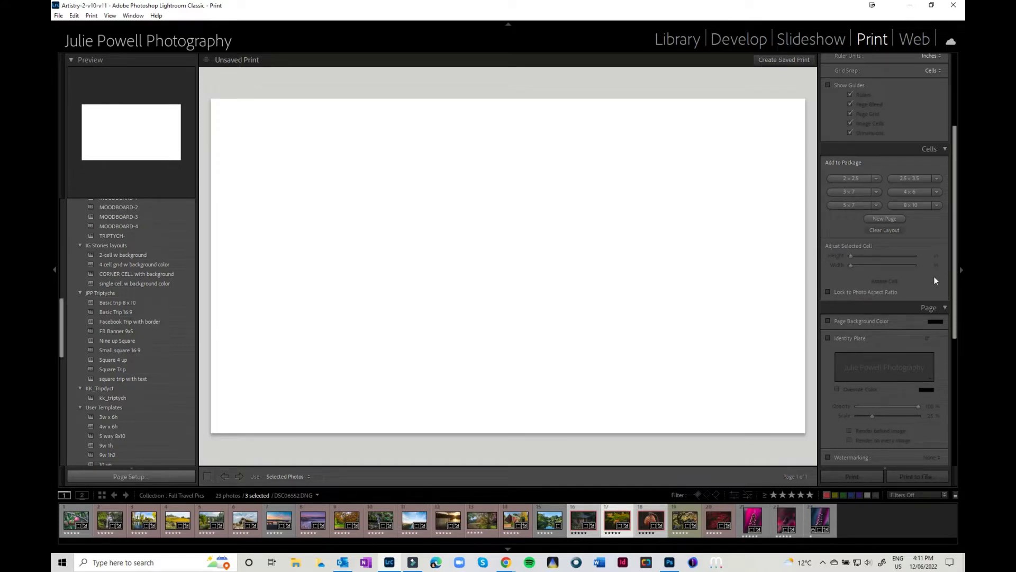
drag(954, 246, 955, 316)
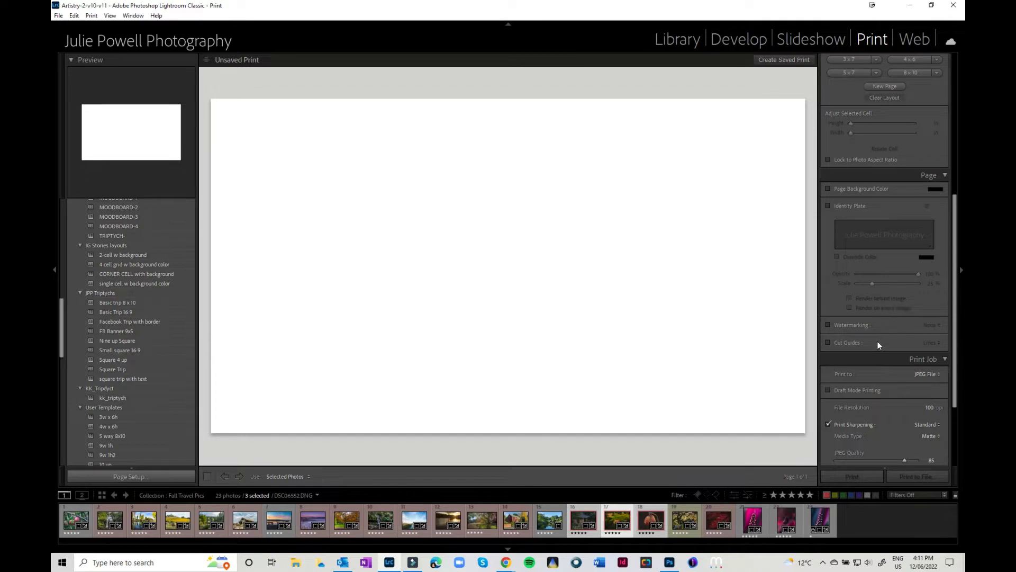
click(828, 189)
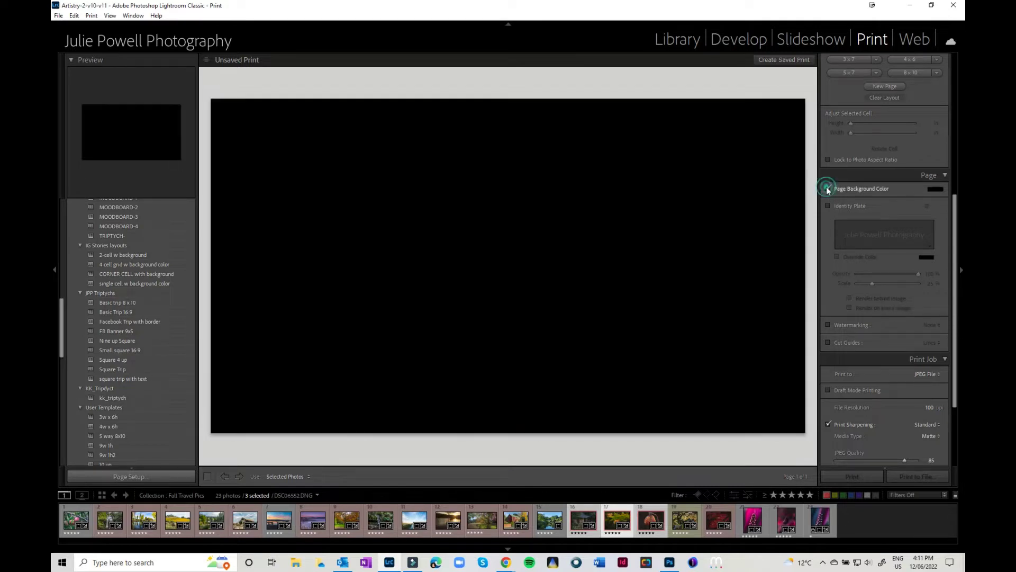
click(828, 188)
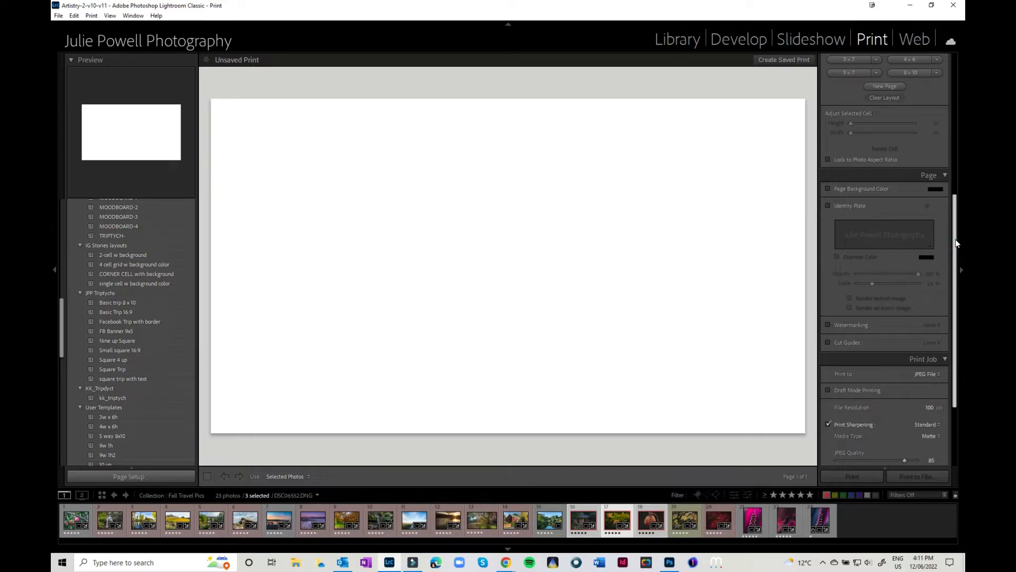
Keep the print job output as JPEG File and set the file resolution to 300.
drag(957, 243, 956, 331)
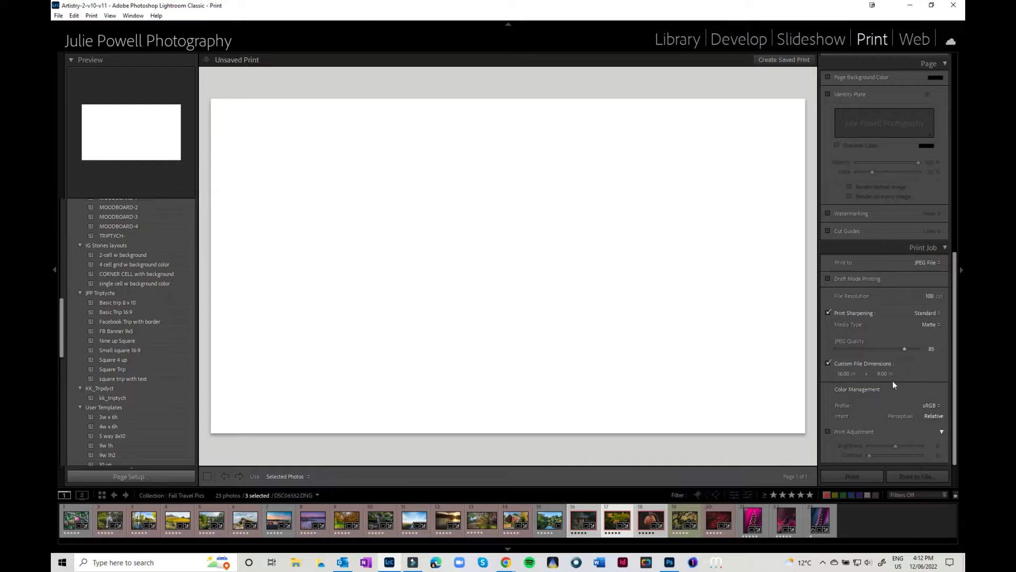
click(922, 263)
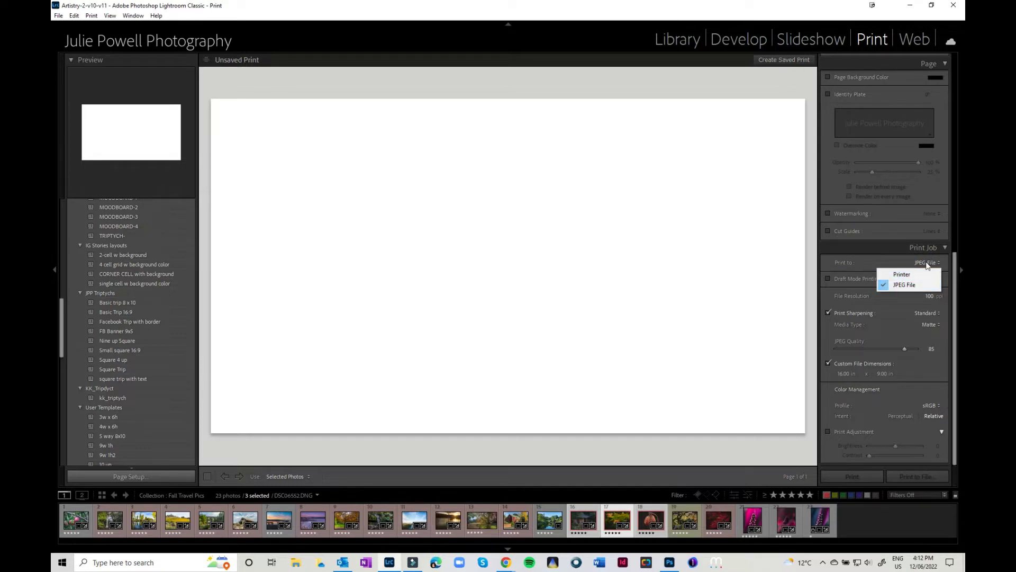
click(926, 263)
click(866, 283)
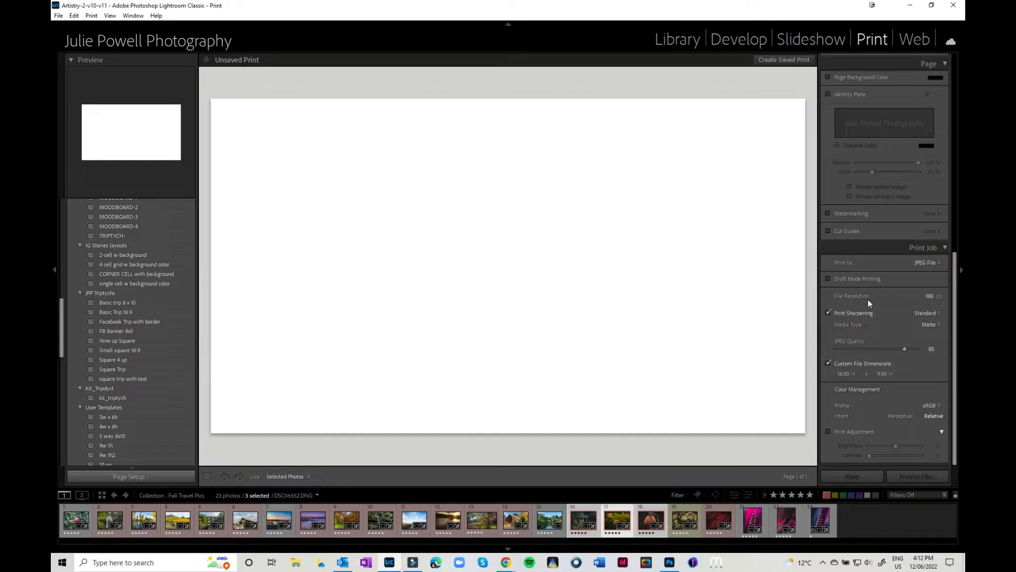
click(928, 297)
double_click(927, 296)
text(300)
Set the JPEG quality to 100, keeping Standard print sharpening and the sRGB profile.
click(932, 312)
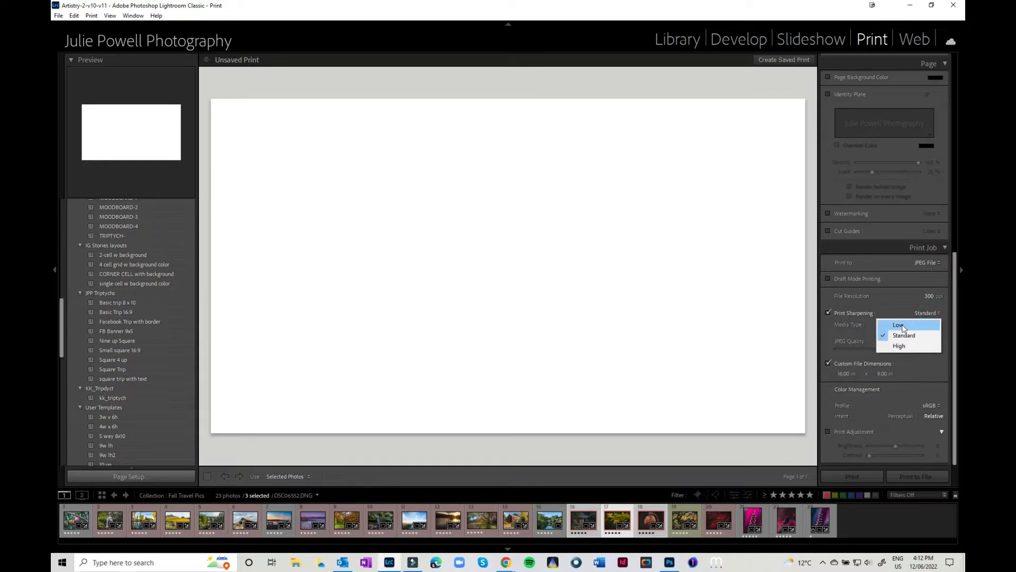
click(866, 335)
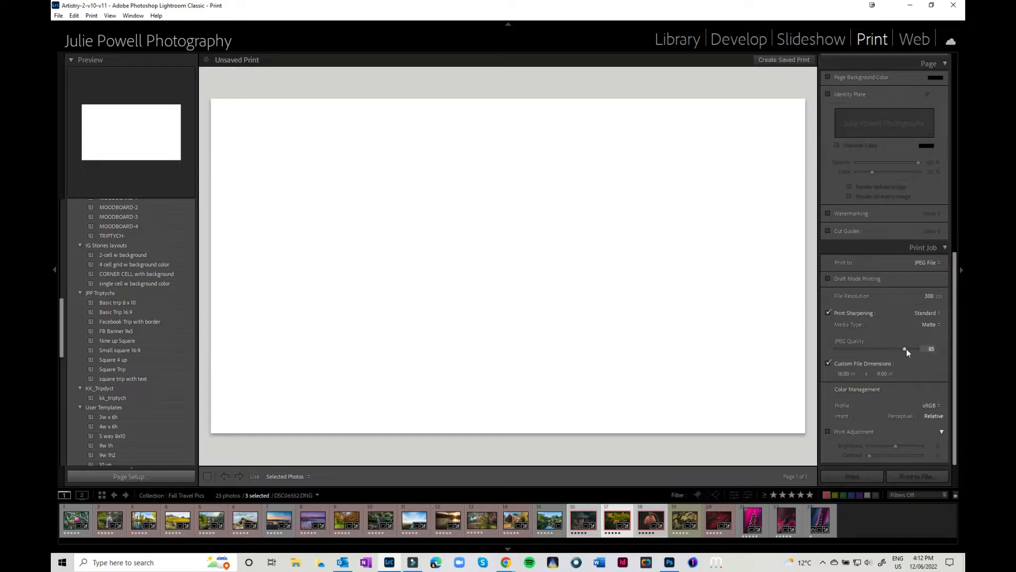
drag(906, 348, 928, 349)
drag(900, 349, 941, 354)
click(938, 405)
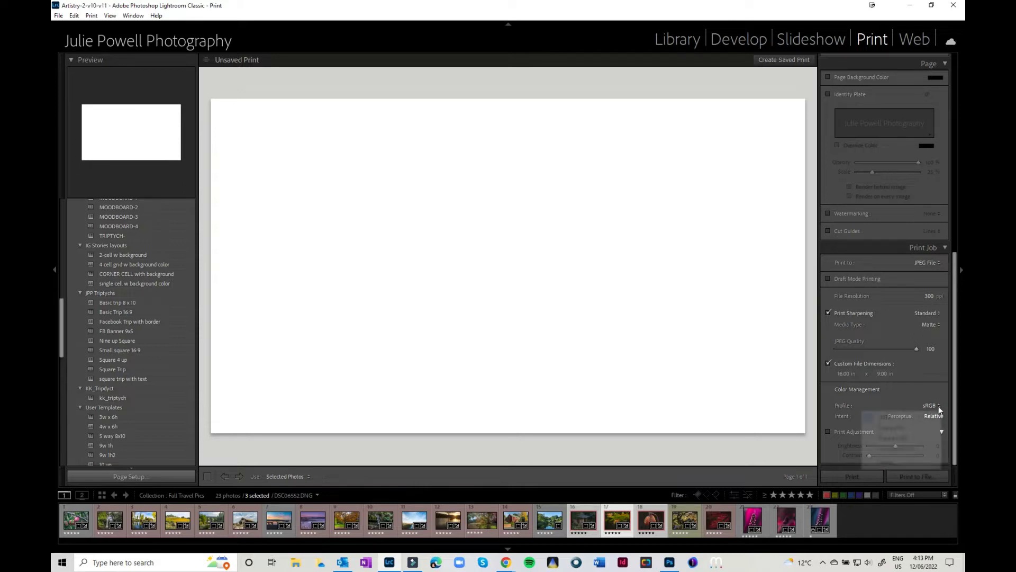
click(953, 369)
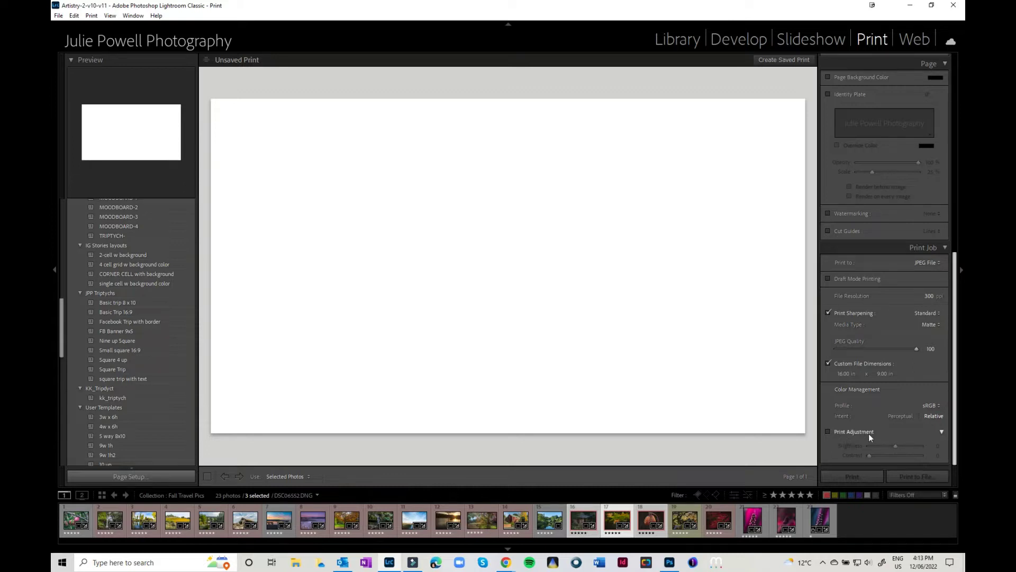
Add two 3 x 7 cells side by side and stretch them to the full 9-inch page height, about 5.76 and 4.97 inches wide.
scroll(888, 431, up, 4)
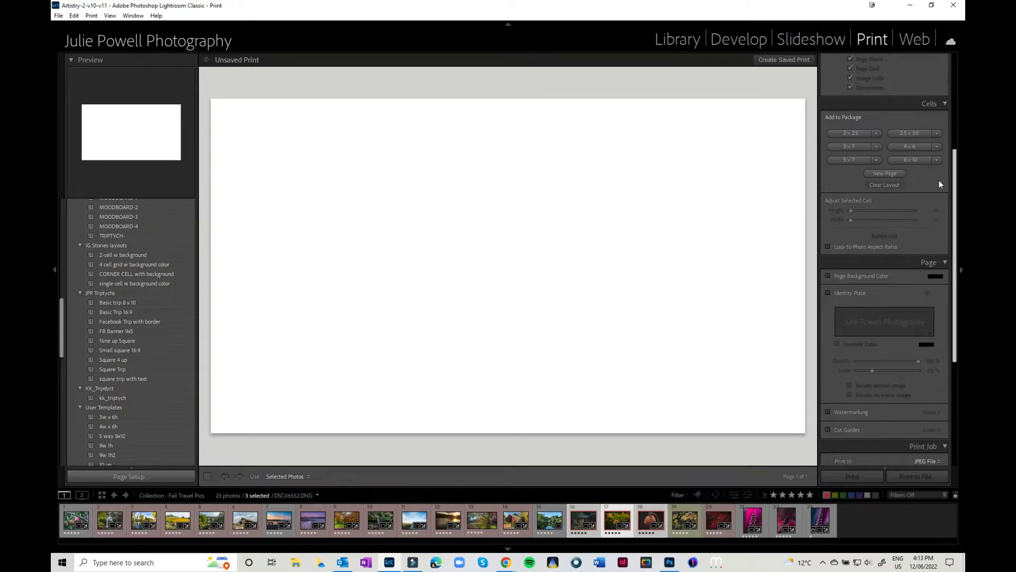
click(850, 146)
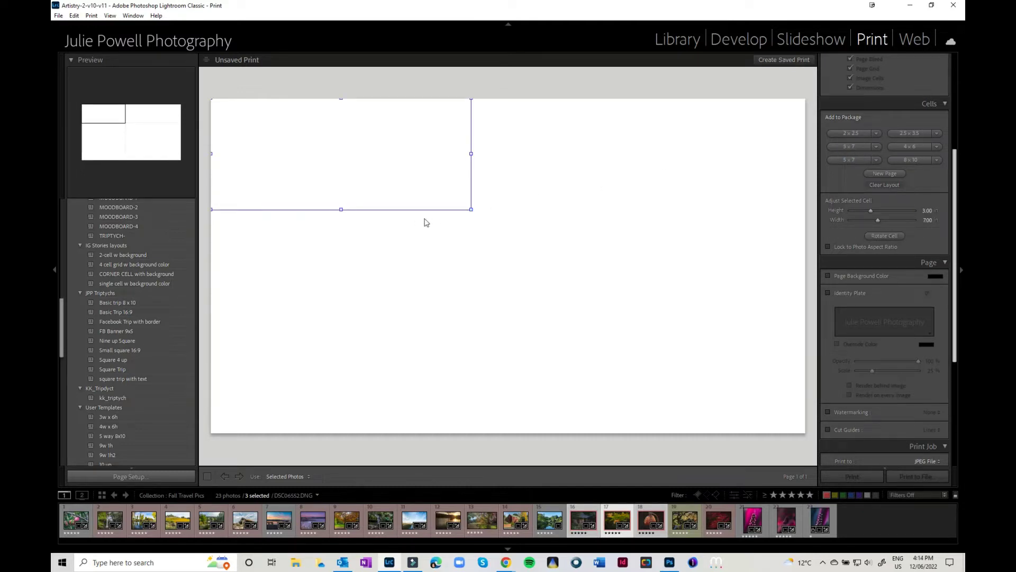
drag(471, 210, 424, 434)
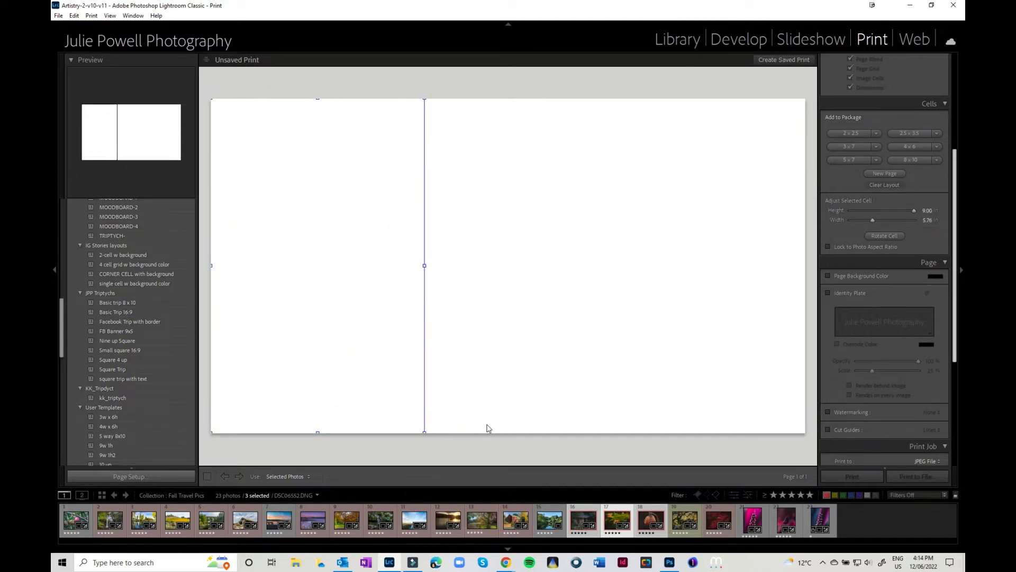
click(863, 146)
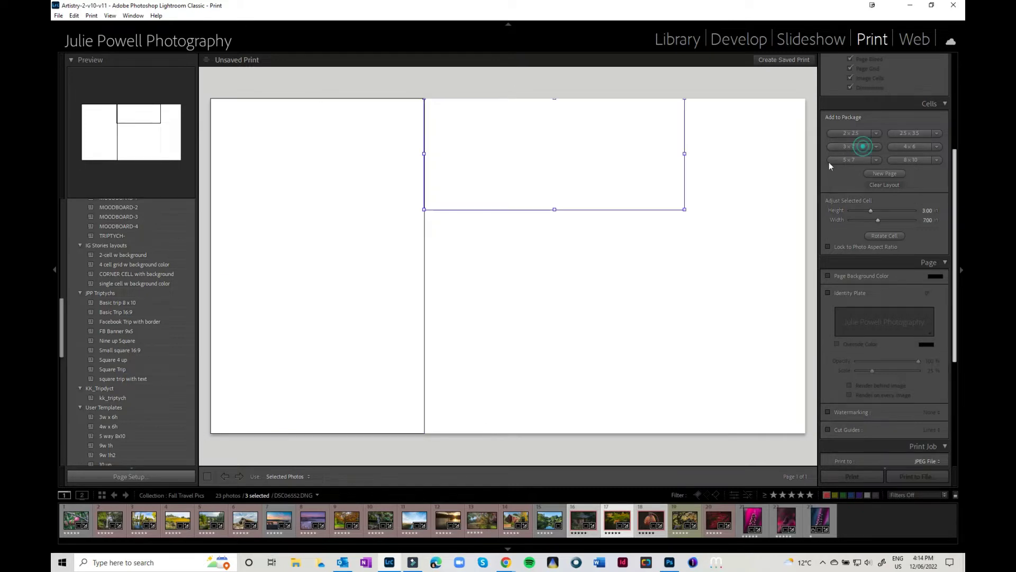
drag(684, 209, 609, 434)
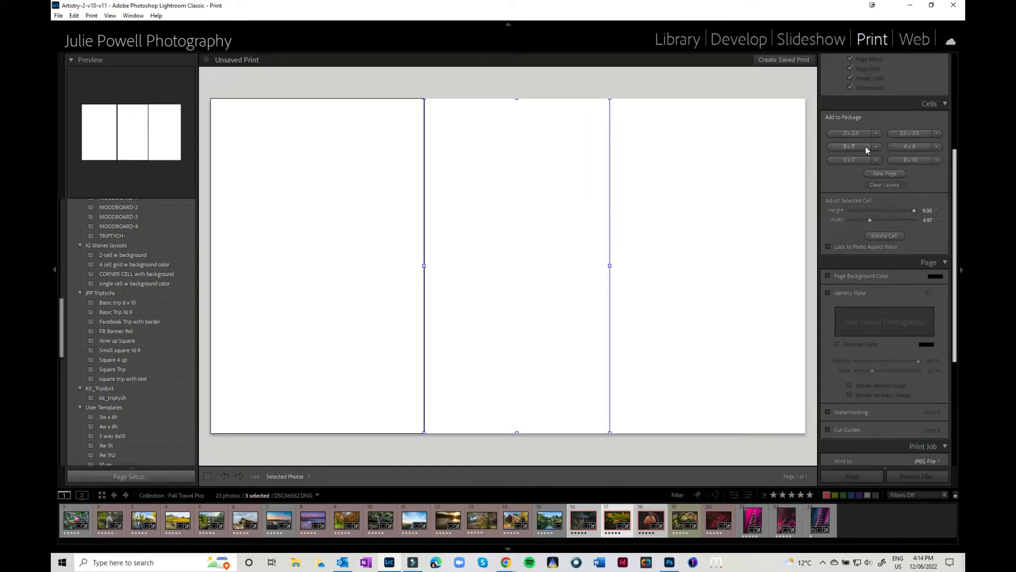
Fill the first page's remaining space with a third 3 x 7 cell and delete the extra second page.
click(865, 147)
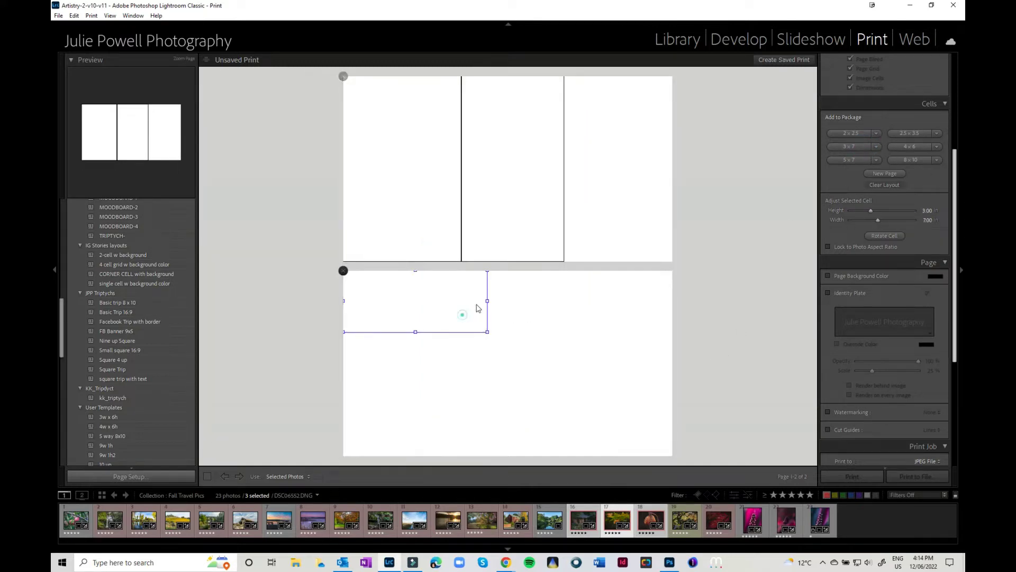
drag(473, 311, 614, 213)
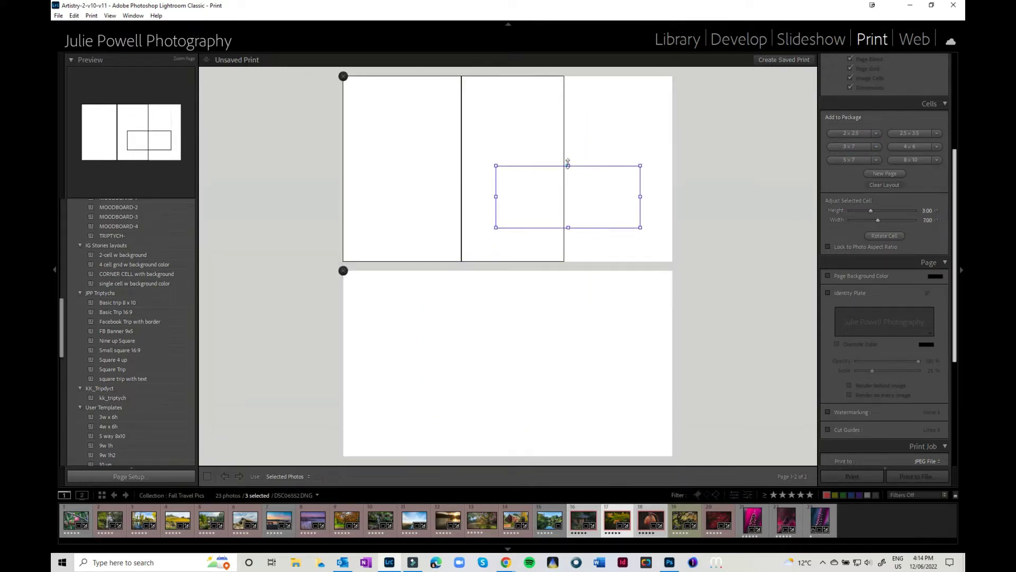
drag(567, 162, 596, 79)
drag(640, 227, 668, 261)
drag(496, 168, 564, 173)
click(444, 316)
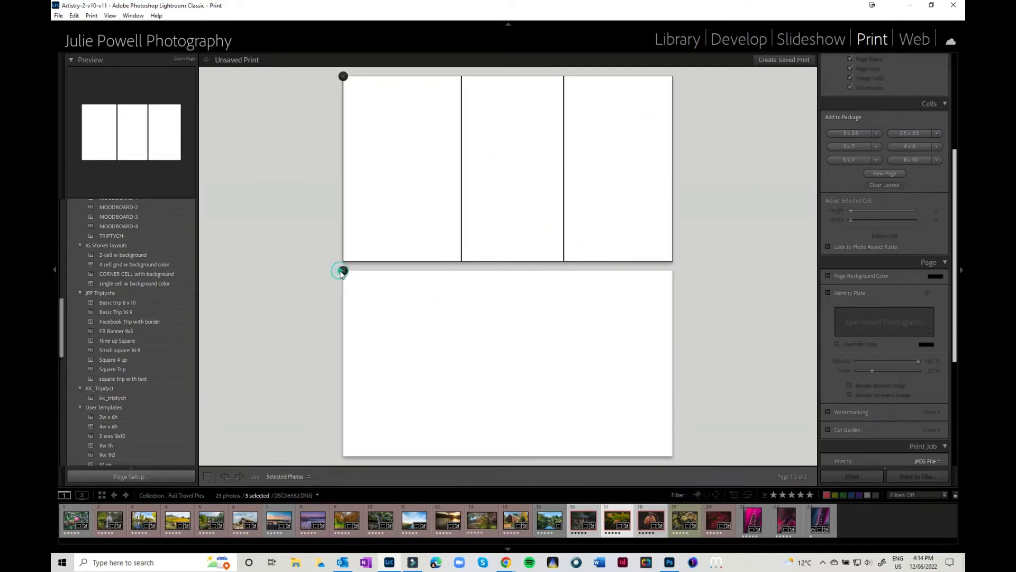
click(343, 271)
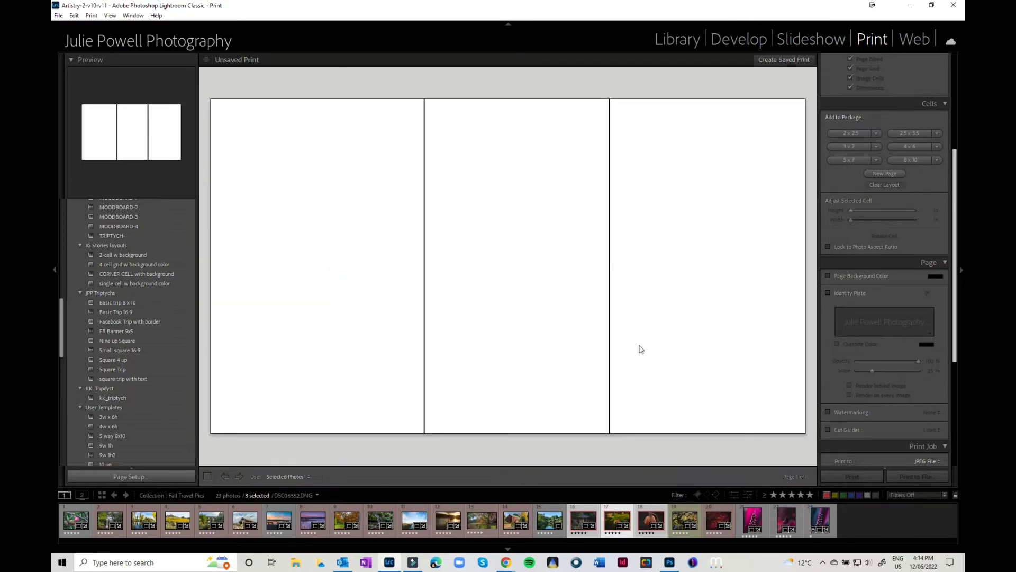
Narrow the left cell and extend the middle cell to meet it, making the middle cell about 5.27 inches wide.
click(374, 268)
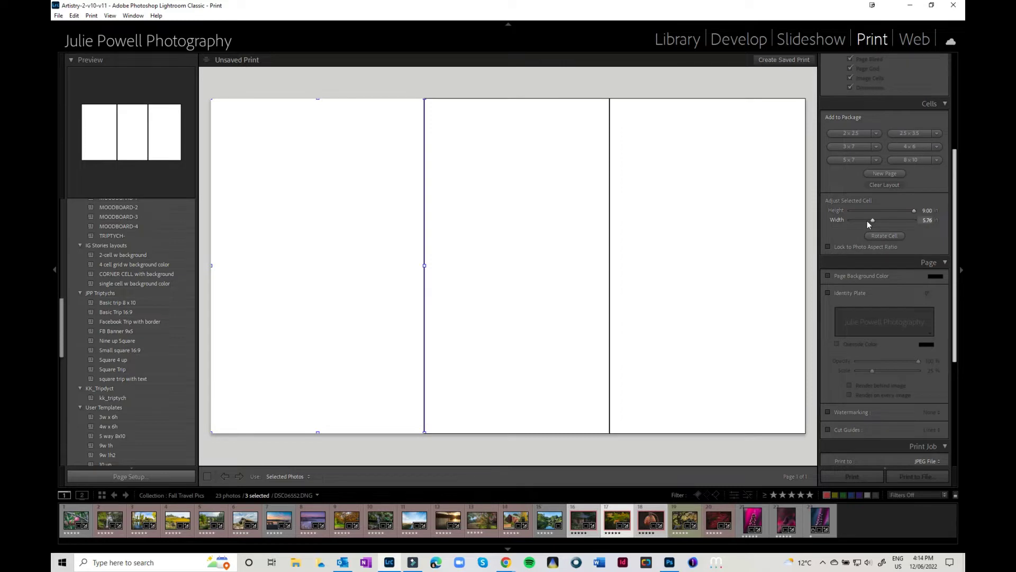
click(423, 266)
click(397, 265)
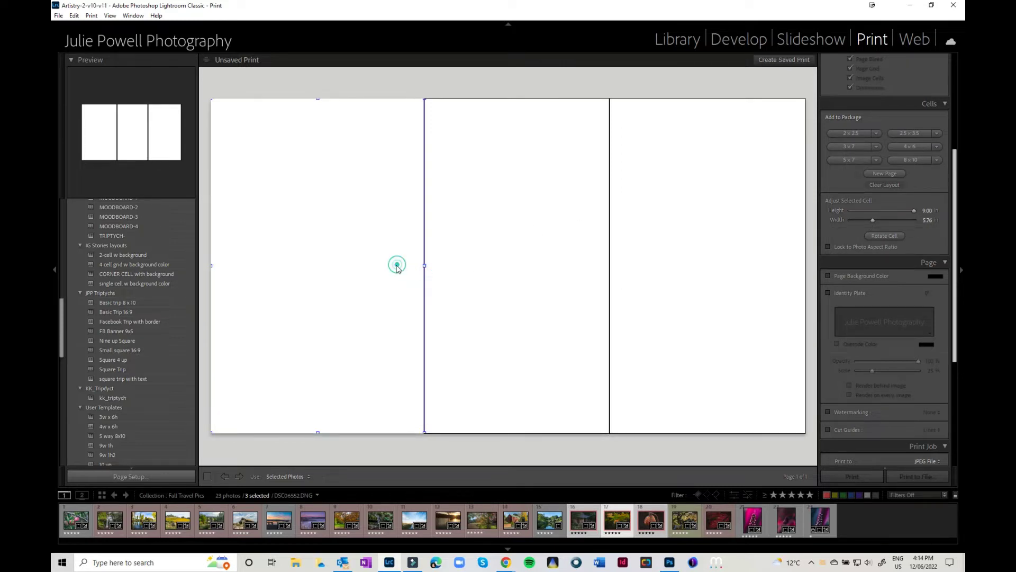
click(423, 266)
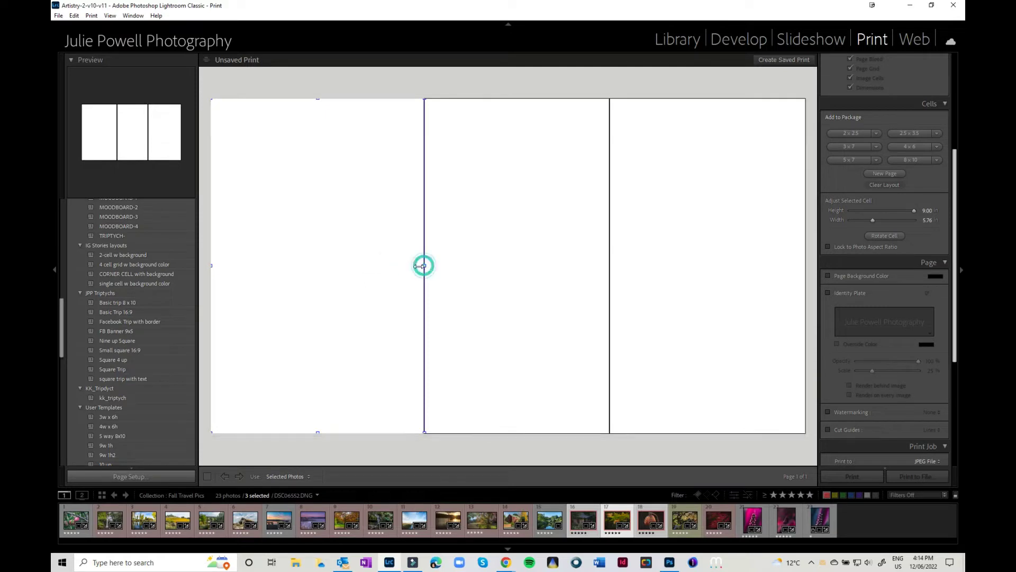
drag(423, 265, 414, 265)
click(448, 276)
Narrow the middle cell to about 5.12 inches wide and extend the right cell to meet it.
click(526, 274)
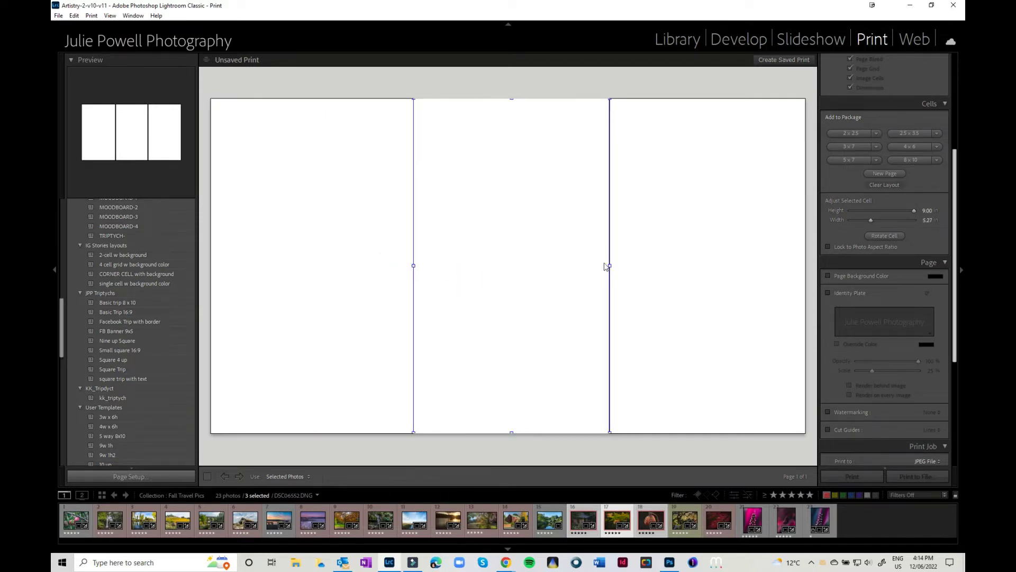
mouse_move(609, 265)
mouse_down()
mouse_move(591, 268)
mouse_move(602, 264)
mouse_up()
click(674, 278)
click(579, 270)
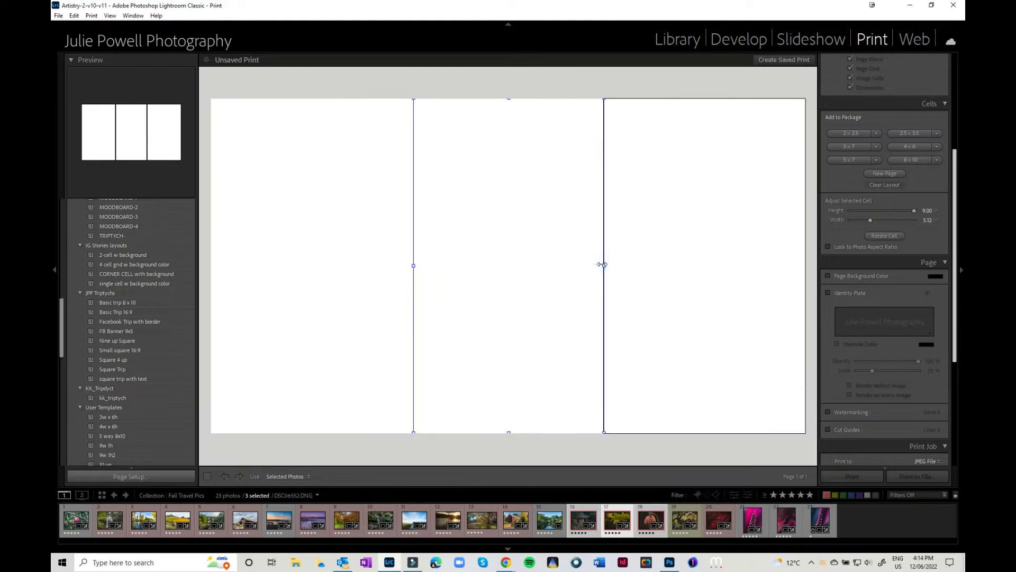
scroll(949, 329, up, 2)
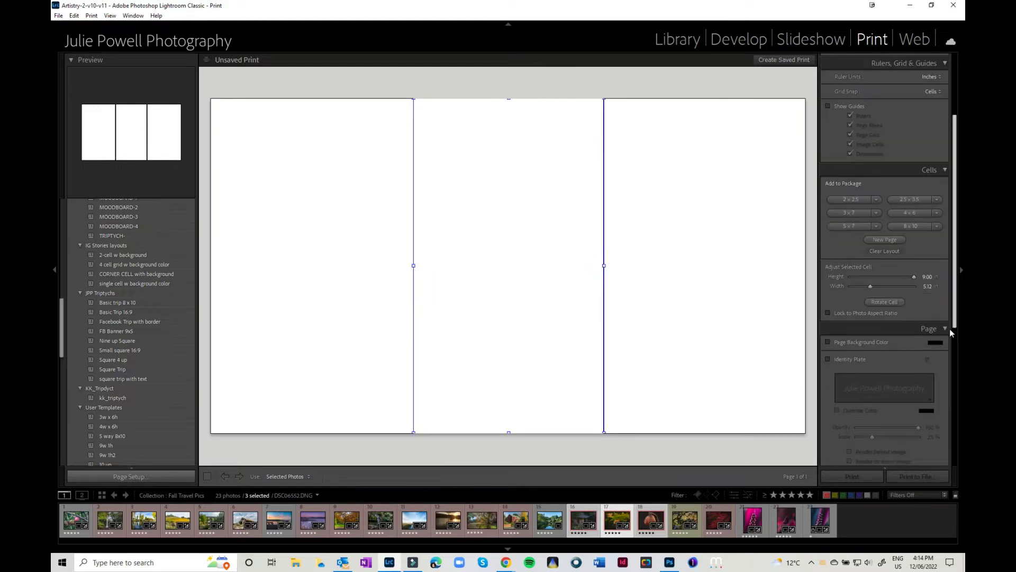
scroll(949, 332, up, 3)
scroll(951, 322, down, 2)
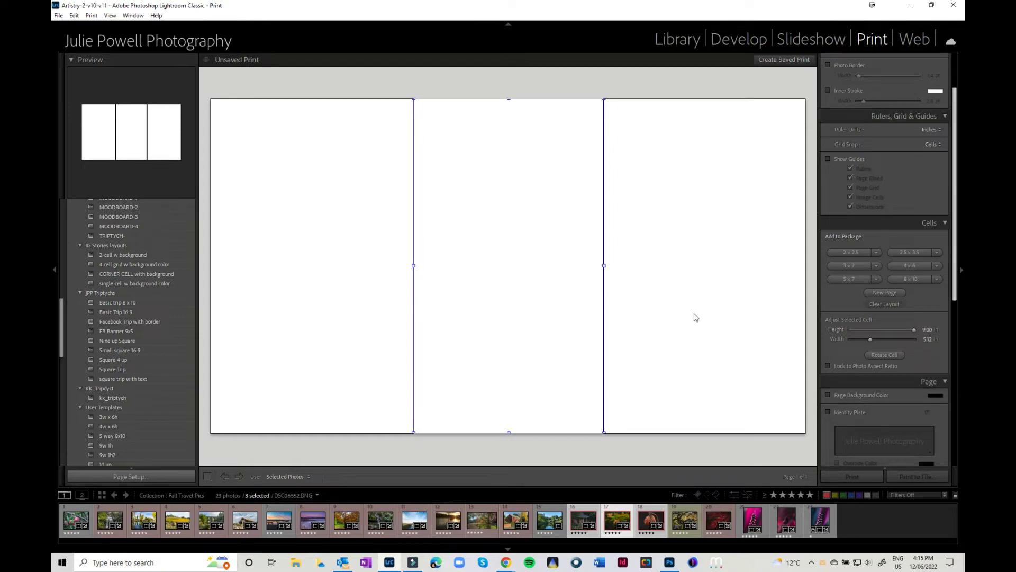
Place filmstrip photos 16, 17 and 18 into the left, middle and right cells respectively.
click(577, 524)
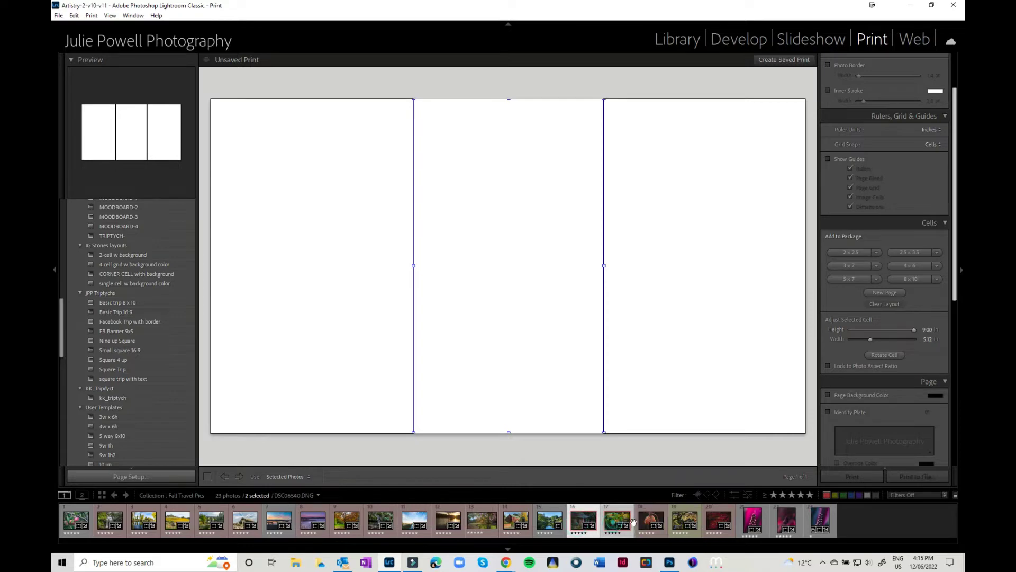
drag(582, 523, 365, 328)
drag(610, 516, 563, 371)
drag(648, 521, 664, 293)
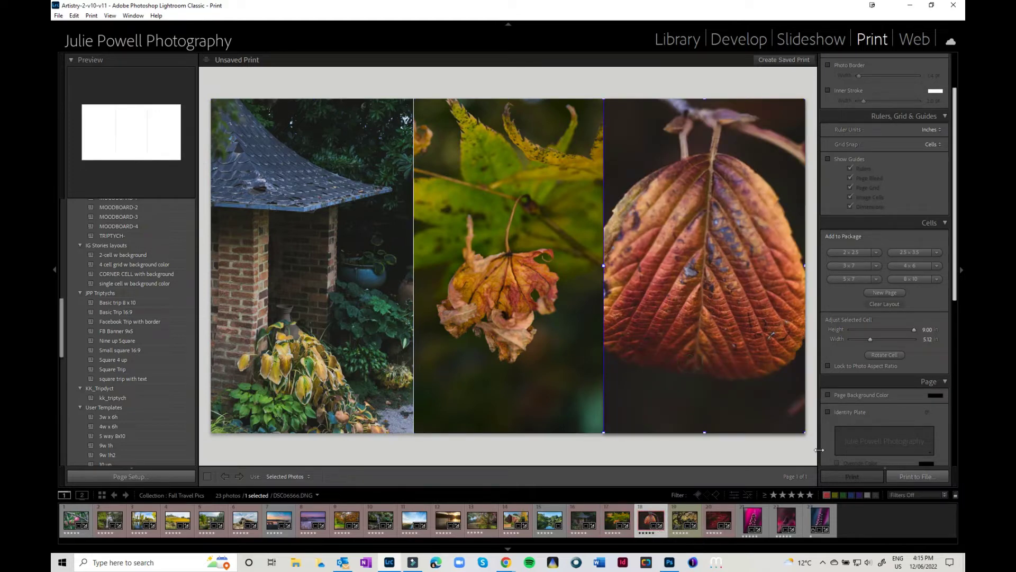
Check the widths of the middle and right cells in the layout.
click(706, 463)
click(424, 341)
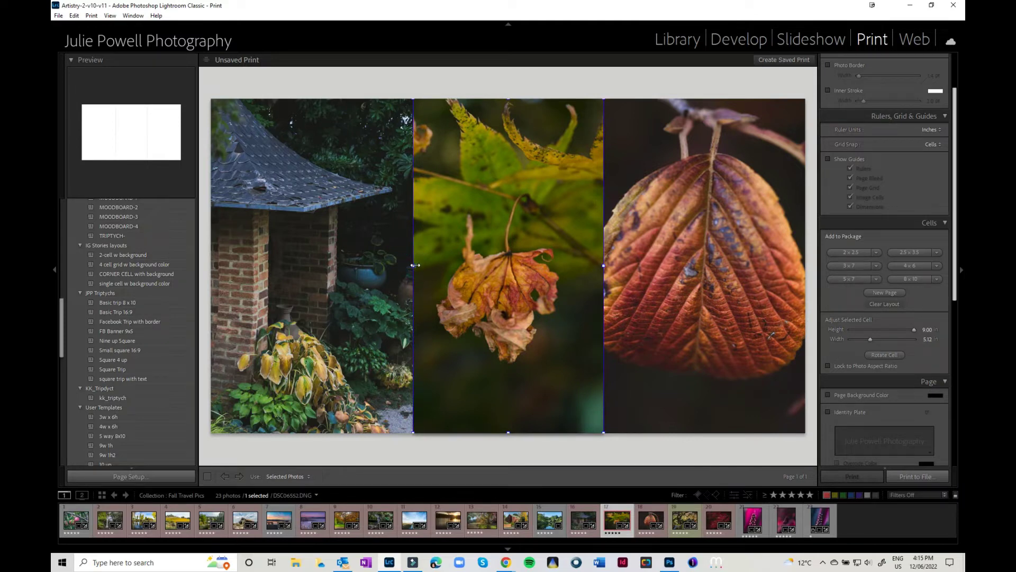
click(725, 355)
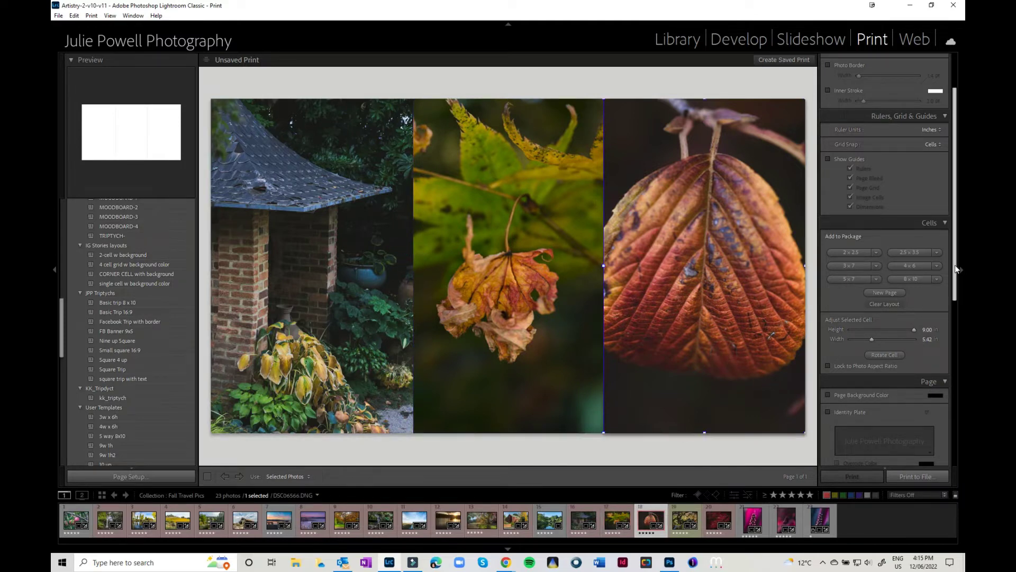
Turn on an inner stroke and a photo border for the cells, with widths of 1.1 pt and 1.6 pt respectively.
scroll(898, 169, up, 3)
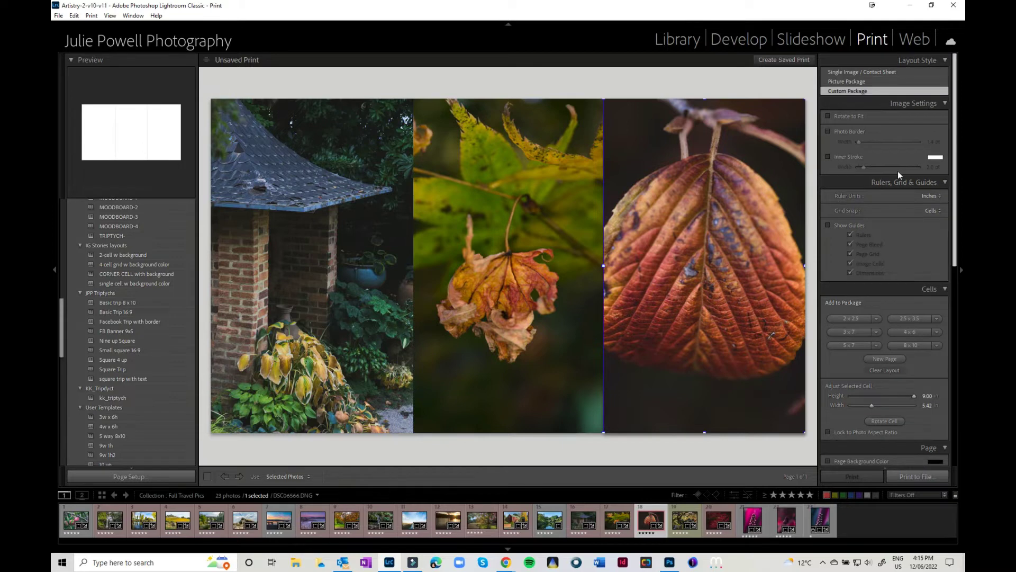
click(834, 158)
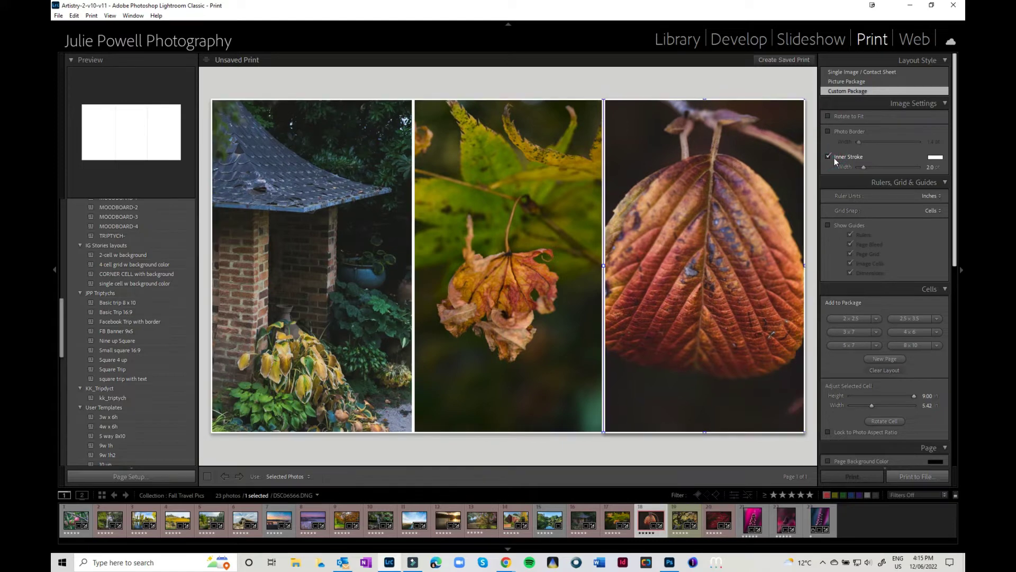
click(828, 132)
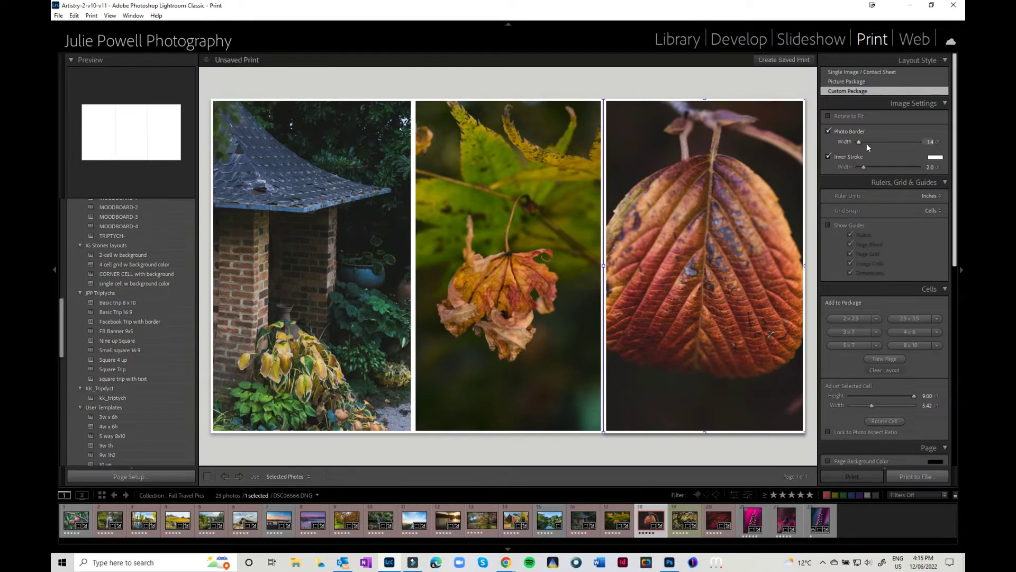
mouse_move(859, 143)
mouse_down()
mouse_move(893, 144)
mouse_move(859, 142)
mouse_move(909, 171)
mouse_move(858, 168)
mouse_up()
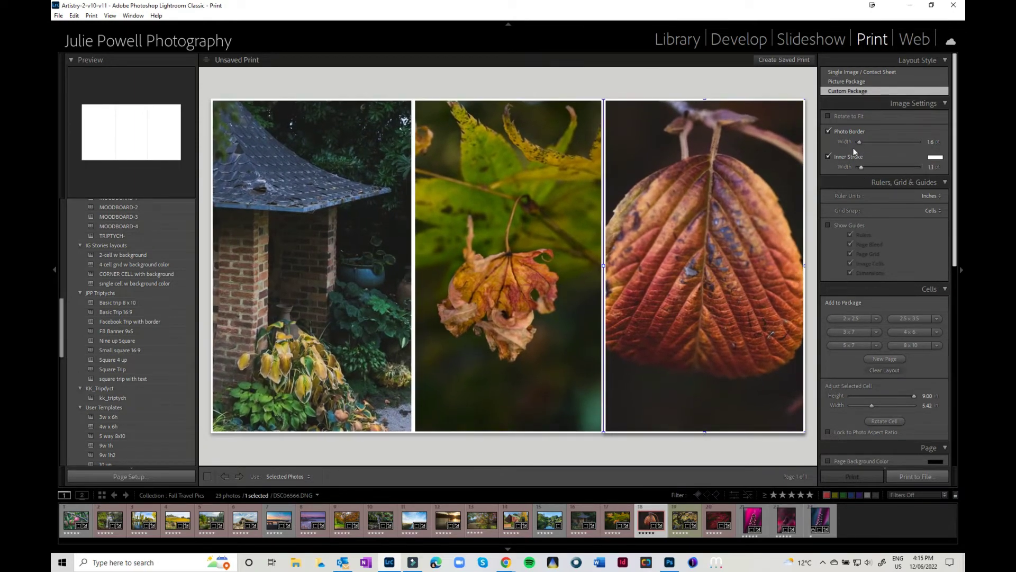
Turn off the photo border and toggle the inner stroke off and on to compare.
click(829, 131)
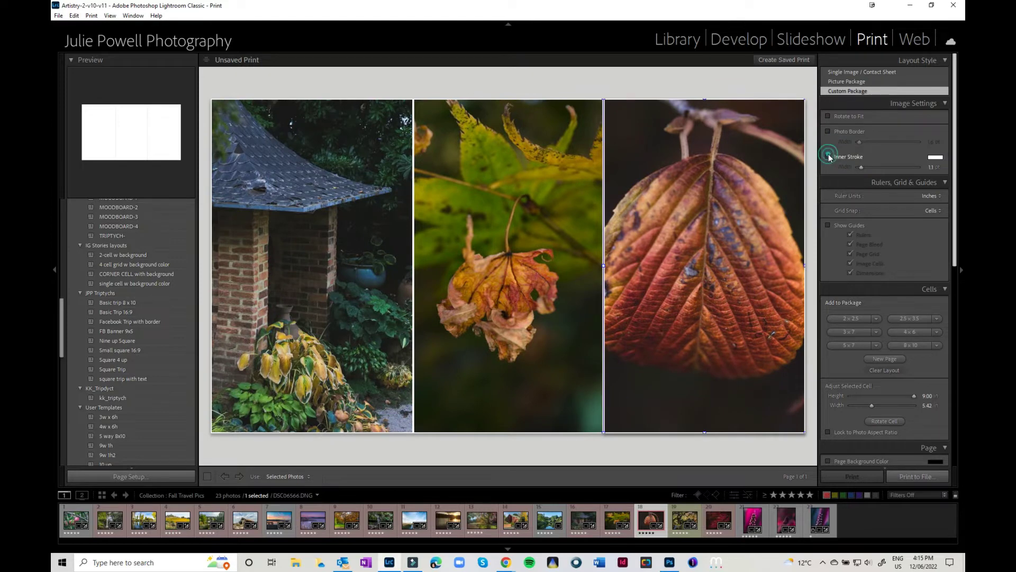
click(829, 156)
click(828, 156)
Try black, grey and other colours for the inner stroke and settle on black.
click(935, 157)
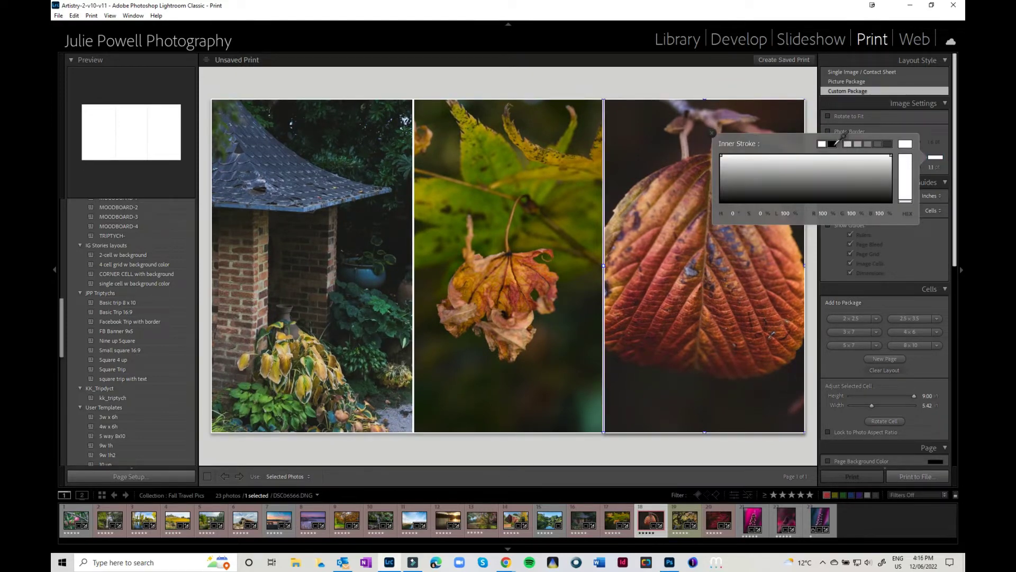
click(832, 144)
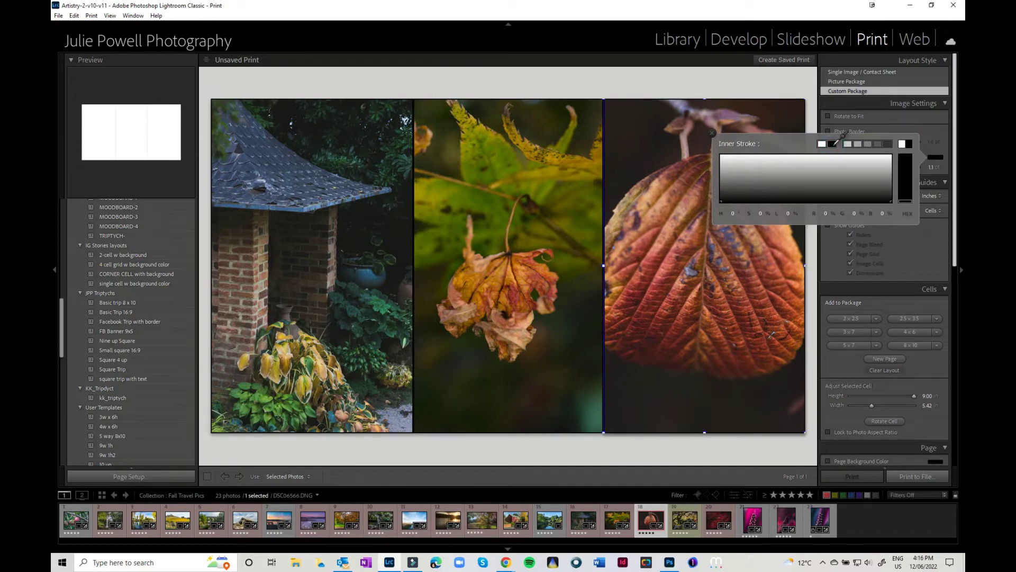
click(836, 167)
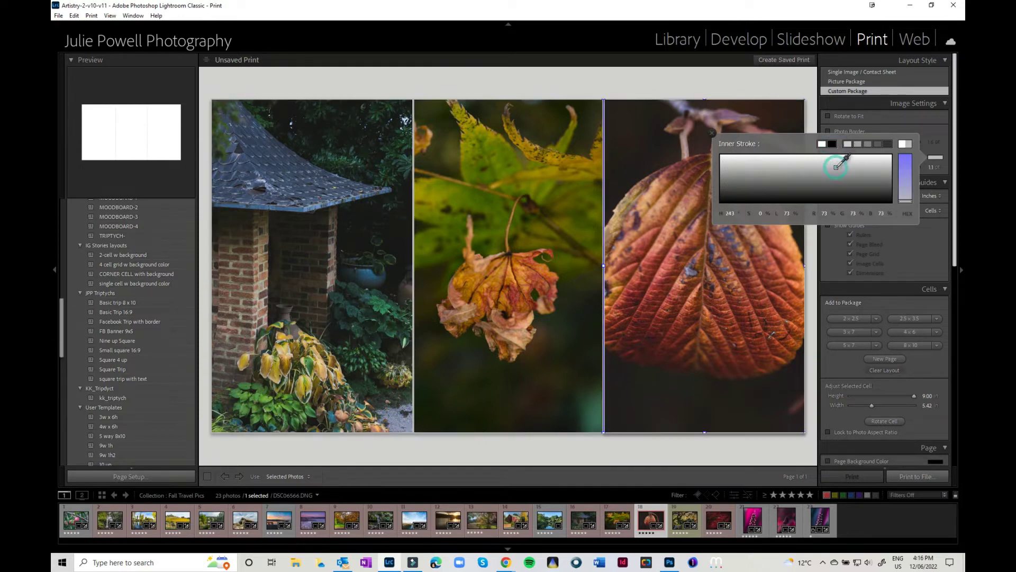
click(905, 169)
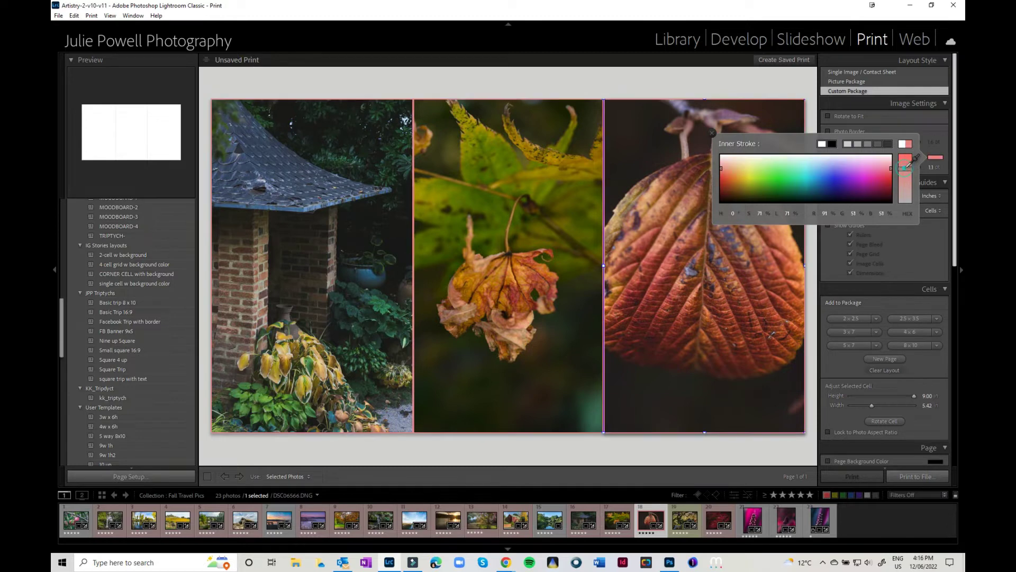
mouse_move(865, 175)
mouse_down()
mouse_move(754, 191)
mouse_move(808, 170)
mouse_up()
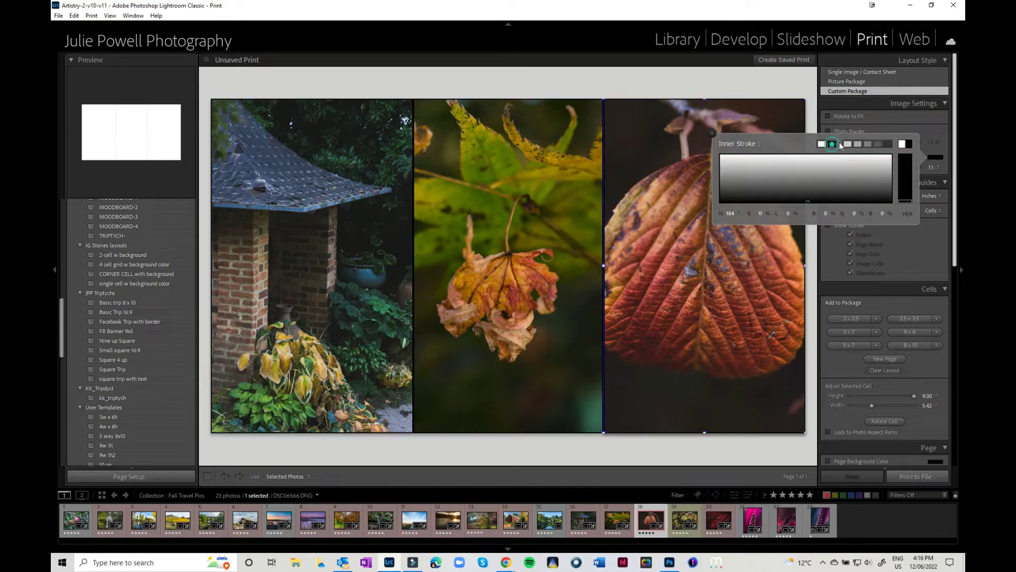
click(832, 144)
click(903, 128)
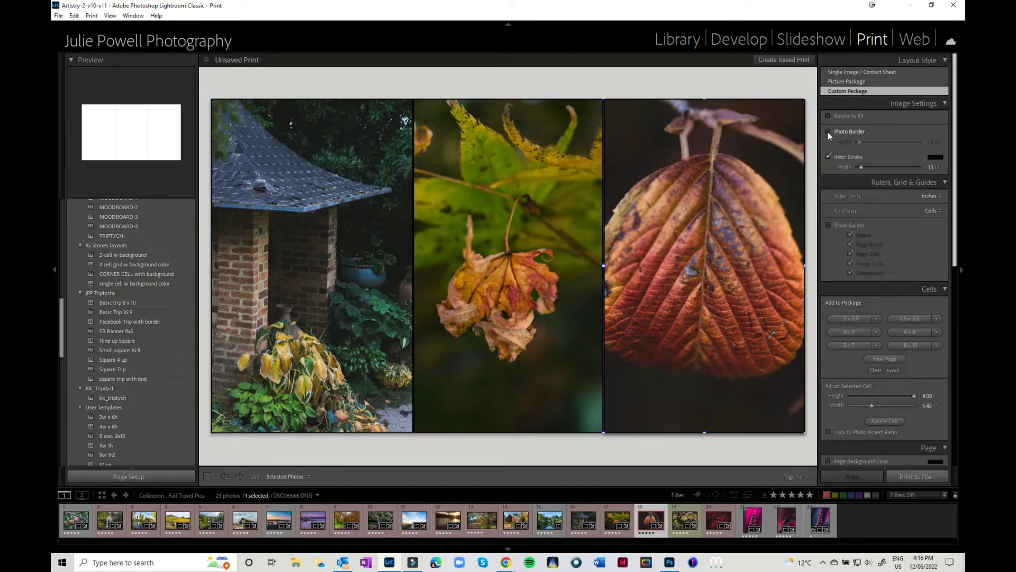
Turn the photo border back on, setting it to 8.2 pt and the inner stroke to 16.5 pt.
click(828, 131)
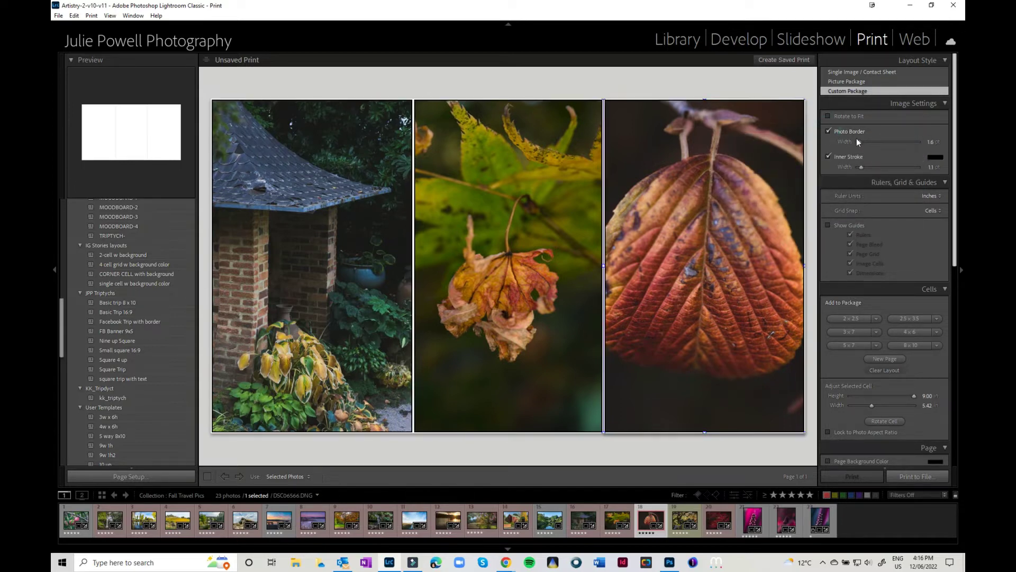
mouse_move(858, 140)
mouse_down()
mouse_move(894, 144)
mouse_move(866, 145)
mouse_move(871, 169)
mouse_move(908, 176)
mouse_up()
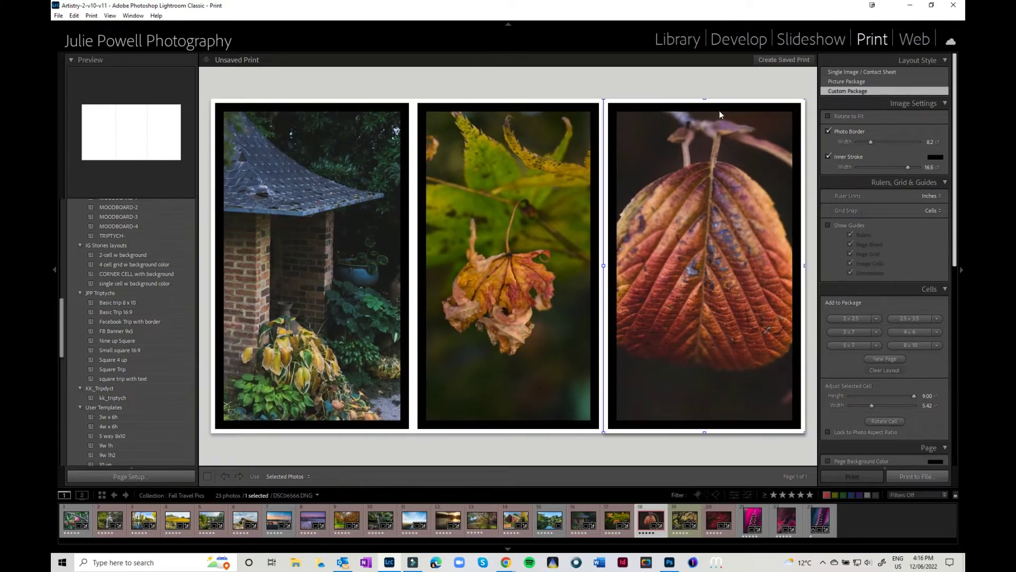
Turn off the photo border, try an 8.2 pt inner stroke, and switch the stroke off.
click(828, 131)
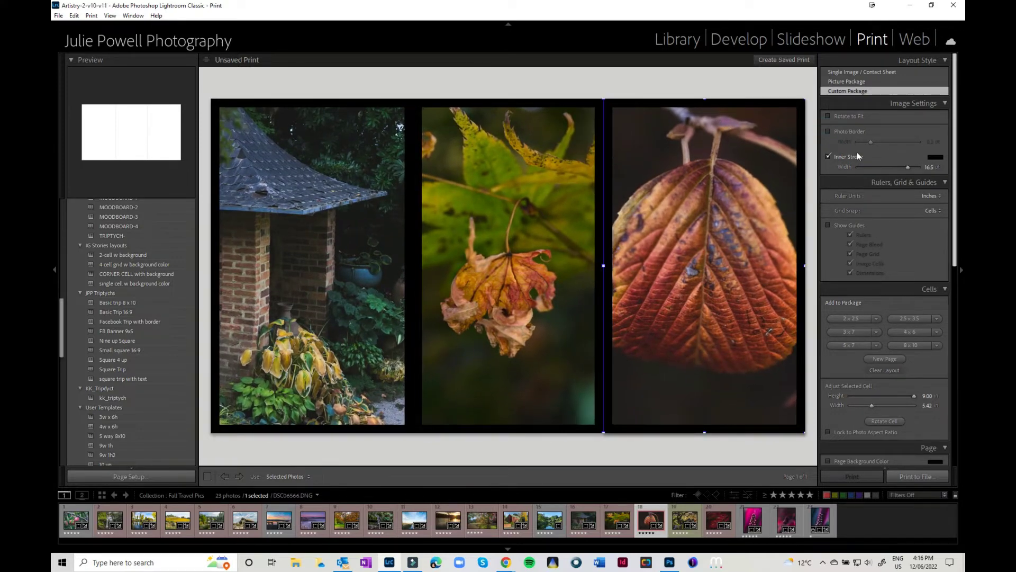
drag(907, 167, 882, 167)
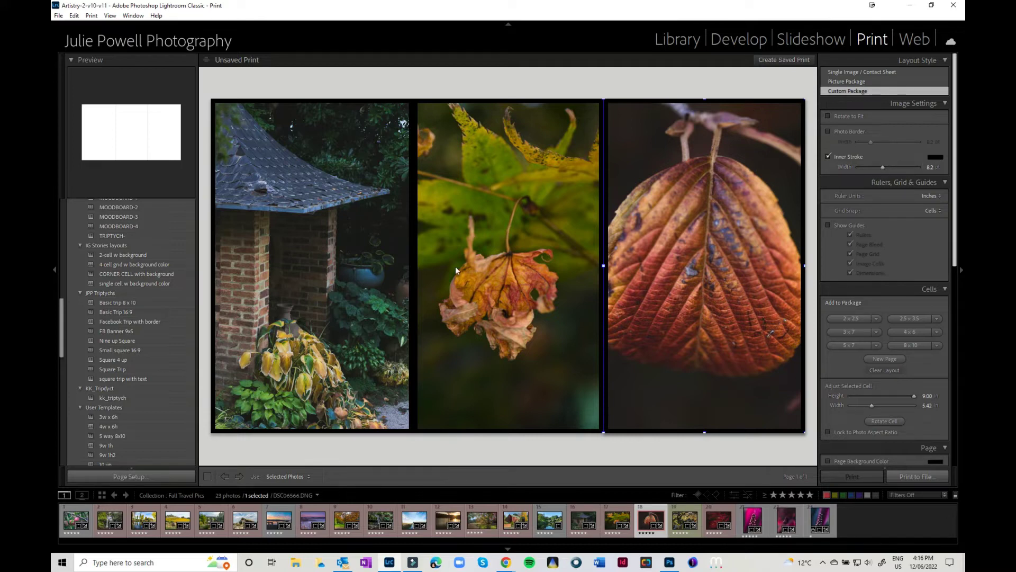
click(829, 157)
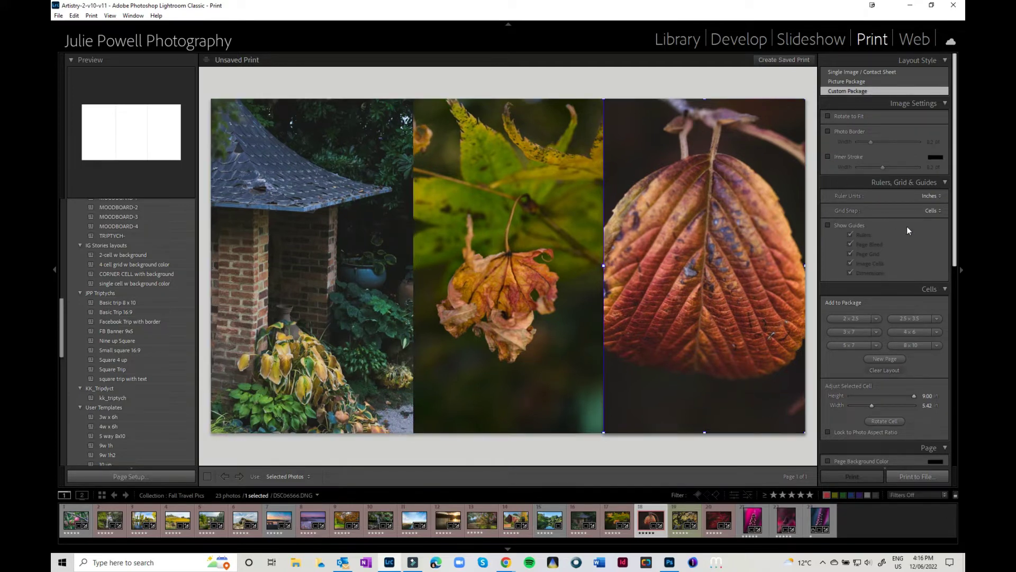
Try the JPP White Right 2 watermark on the photos and turn watermarking off again.
scroll(907, 226, down, 3)
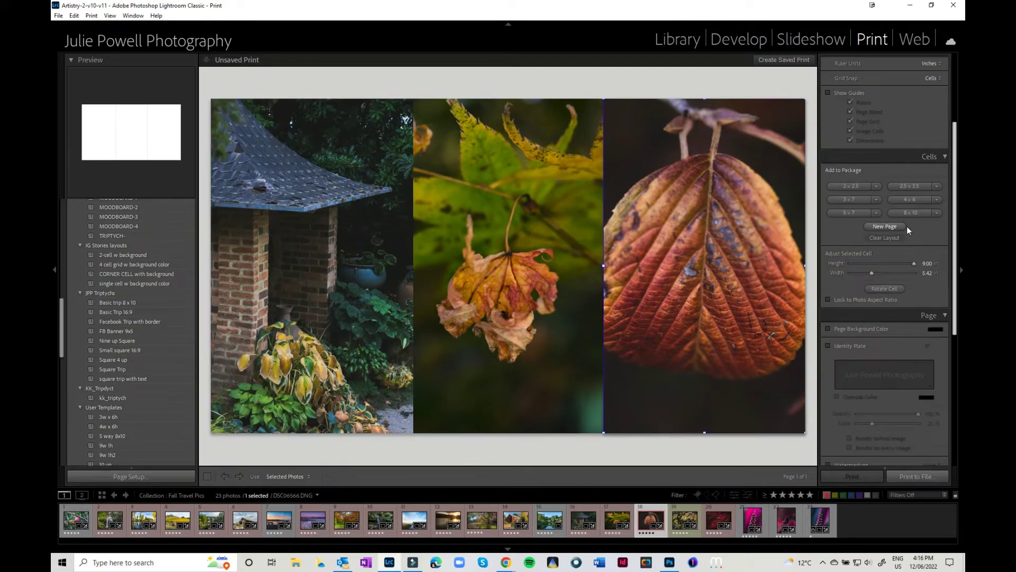
scroll(906, 226, down, 3)
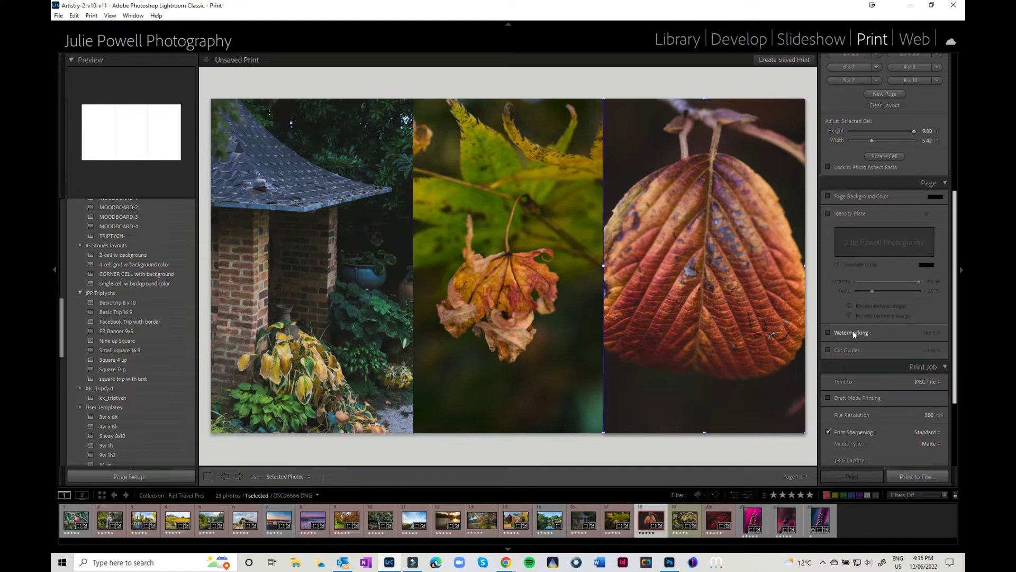
click(827, 332)
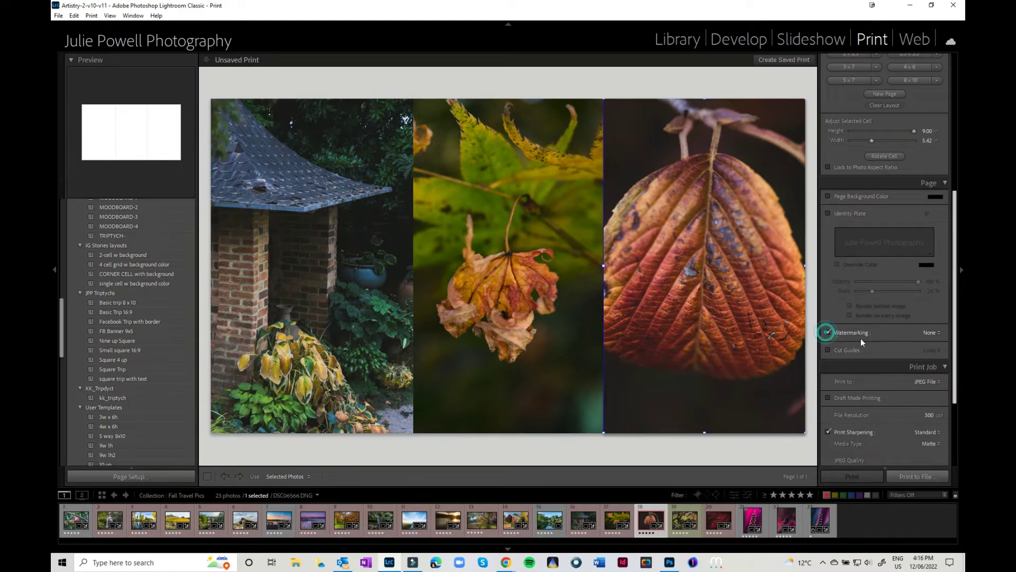
click(929, 333)
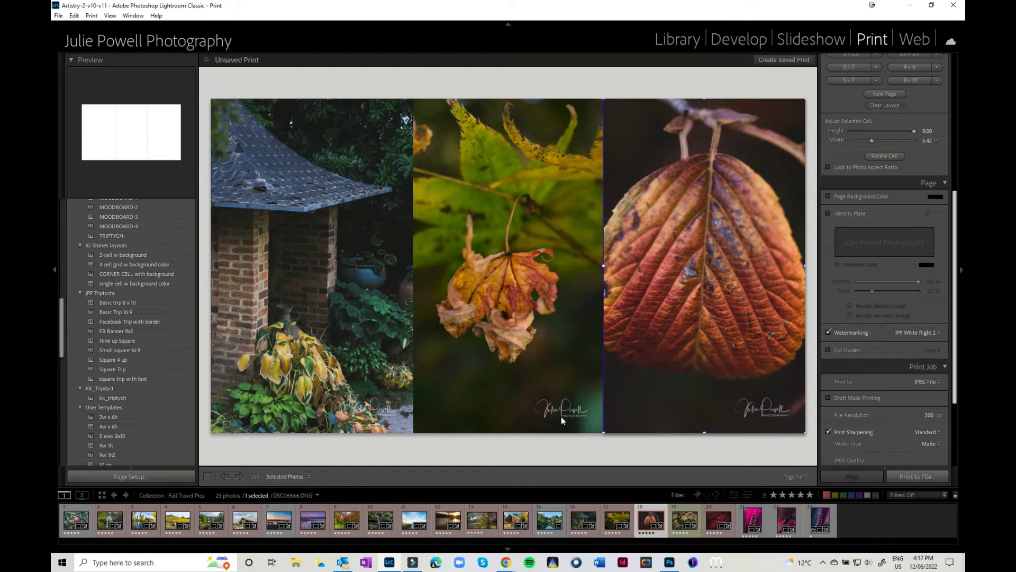
click(829, 333)
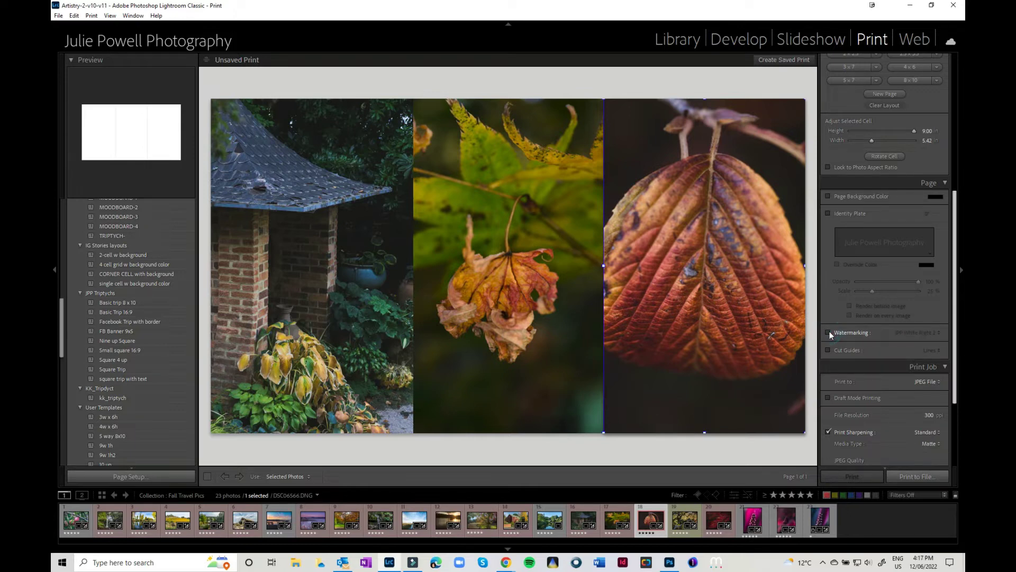
Turn on the identity plate and place it near the lower edge of the right photo.
click(829, 212)
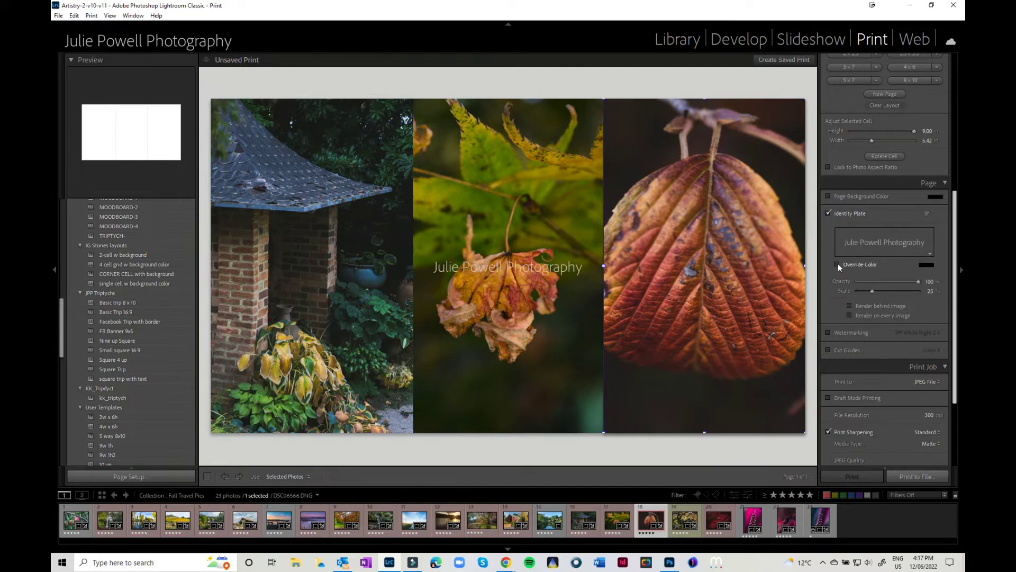
drag(503, 265, 539, 396)
drag(635, 401, 680, 412)
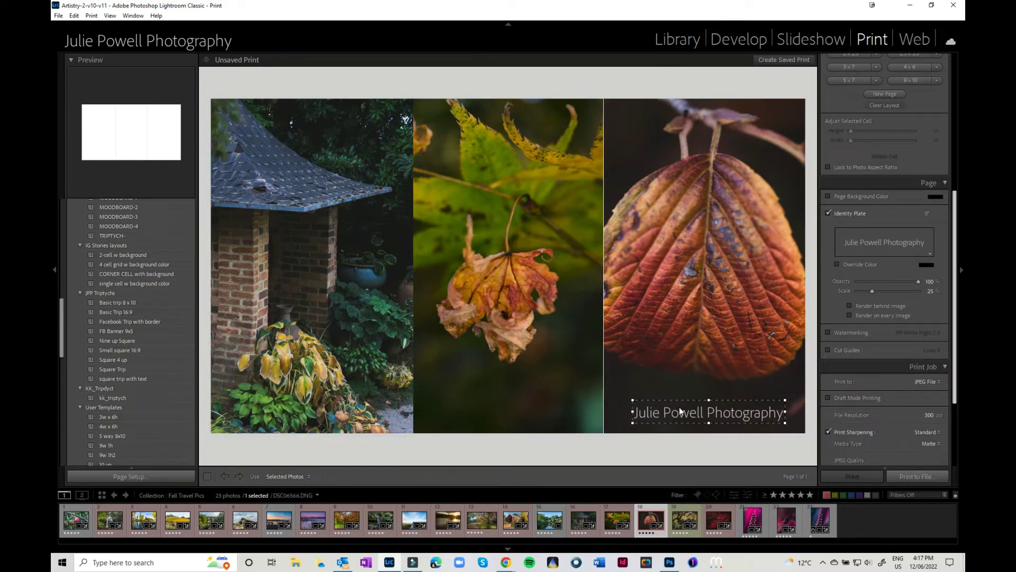
Try changing the identity plate text to Autumn Colour, look at the font and save options, and cancel the edit.
click(876, 239)
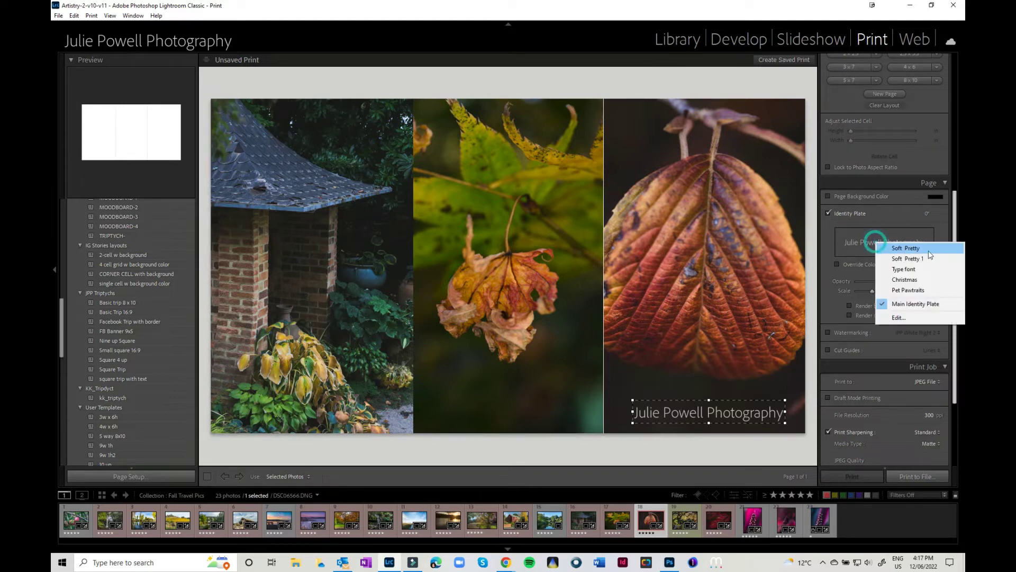
click(901, 319)
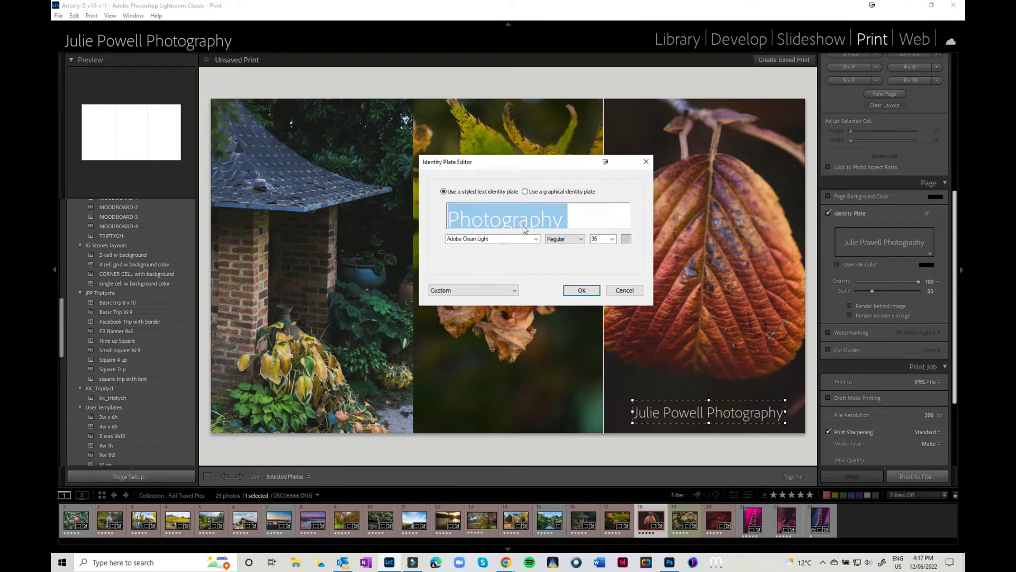
text(Autumn )
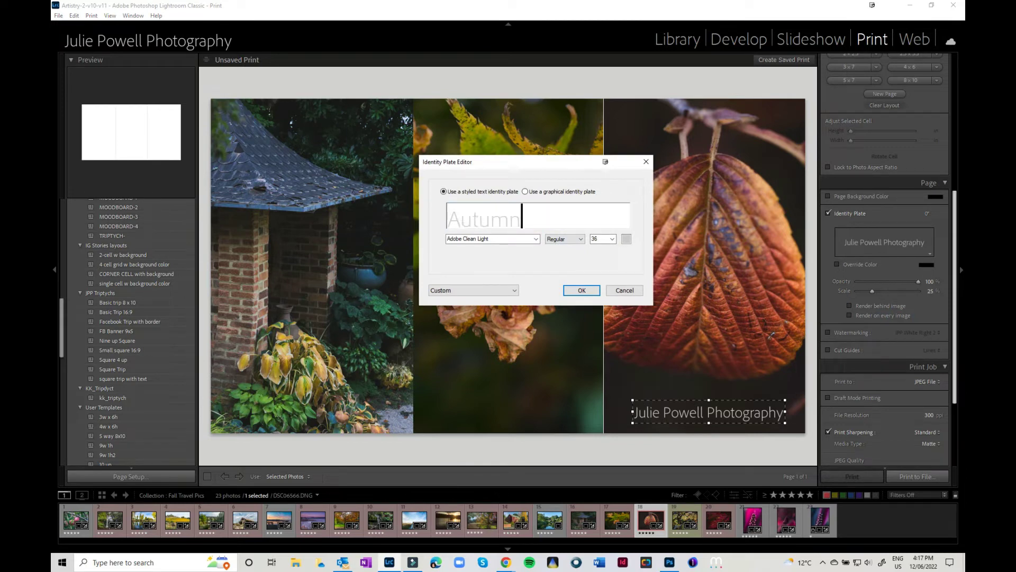
text(Colour)
click(535, 239)
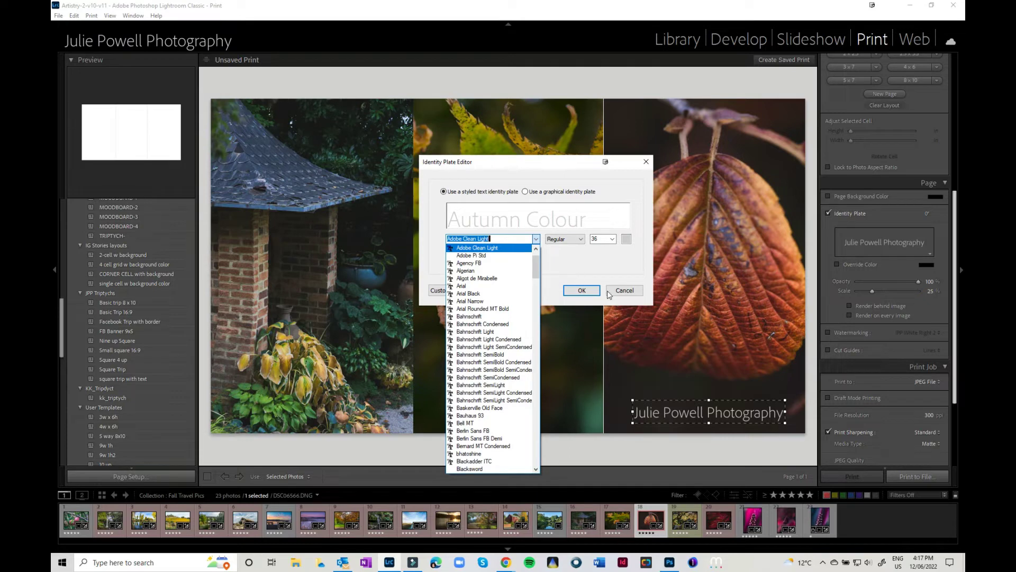
click(563, 275)
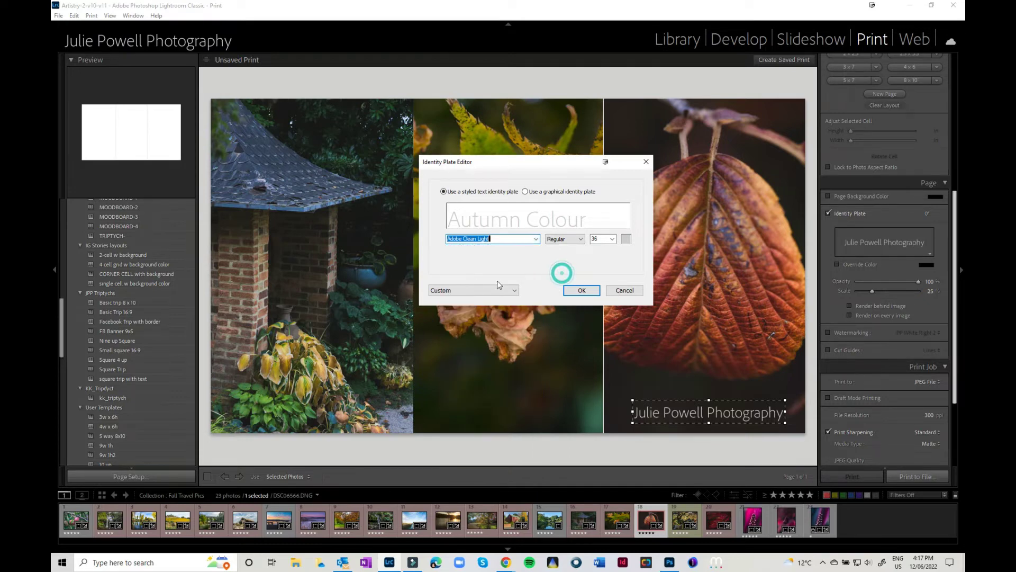
click(450, 290)
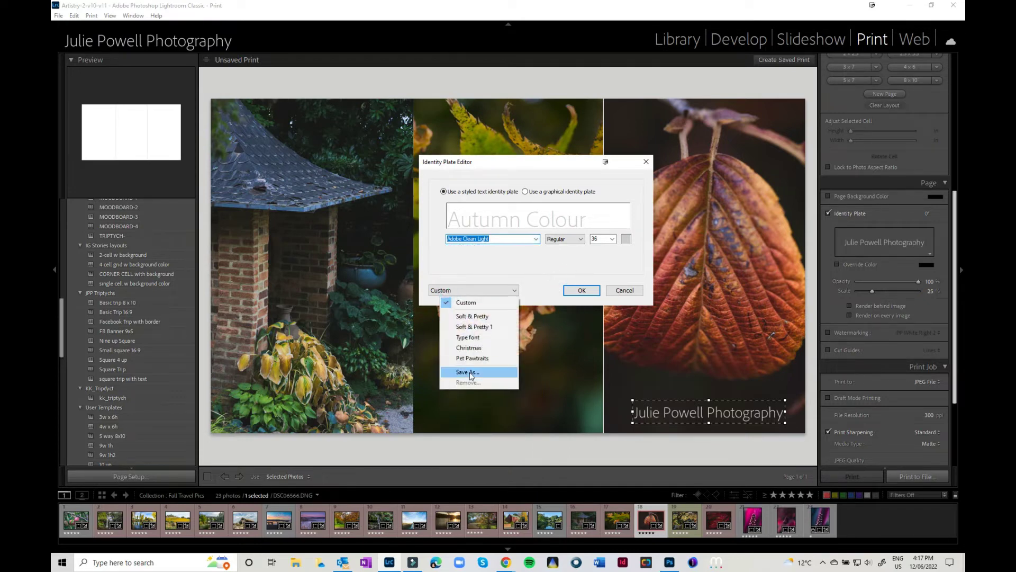
click(626, 290)
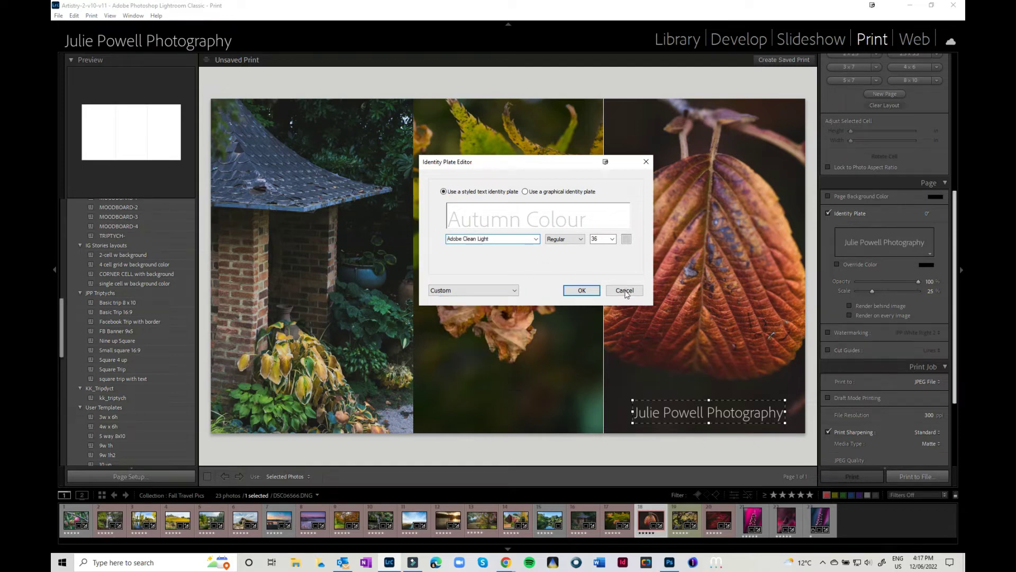
click(626, 290)
Try the Soft & Pretty 1 identity plate and switch to the saved plate reading Bendigo Gardens.
click(927, 251)
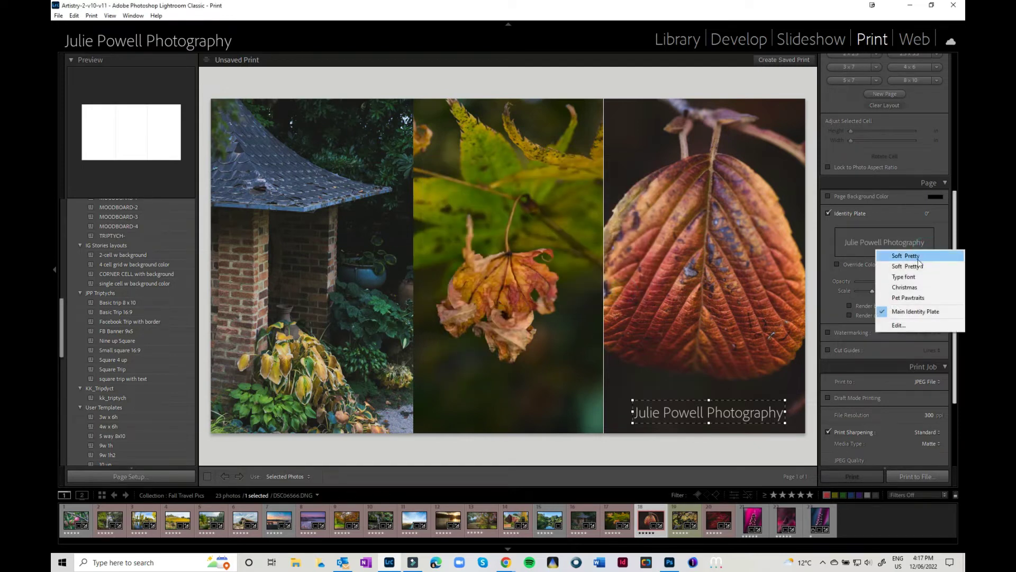
click(909, 267)
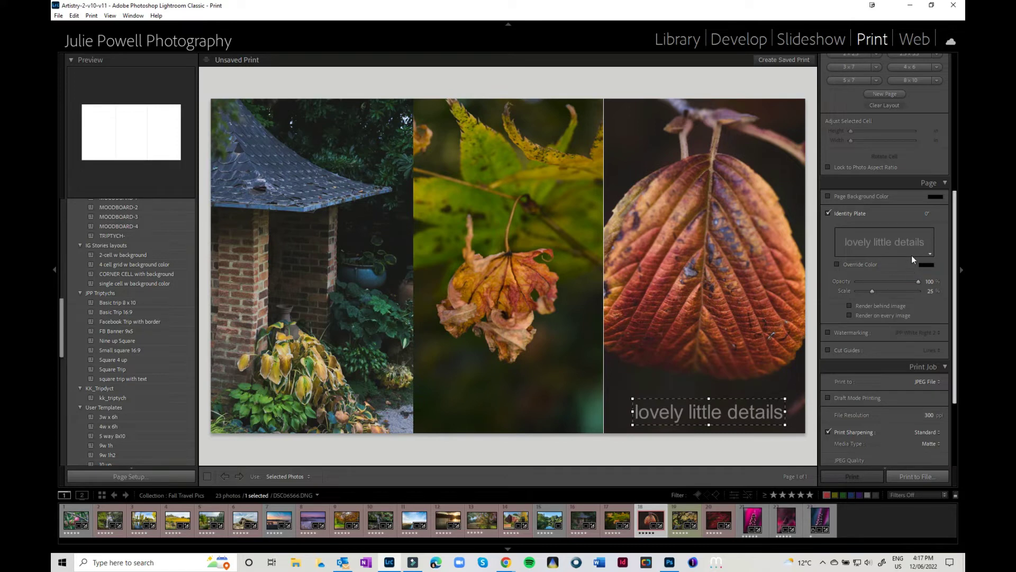
click(925, 254)
click(913, 262)
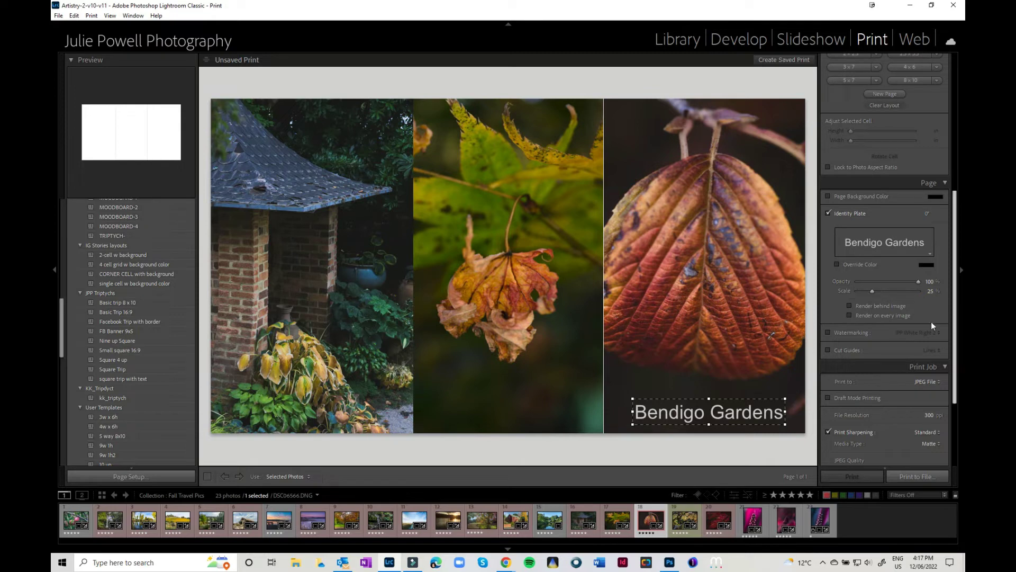
Override the identity plate colour, trying purple and an orange sampled from the red leaf photo, and turn the identity plate off.
click(847, 263)
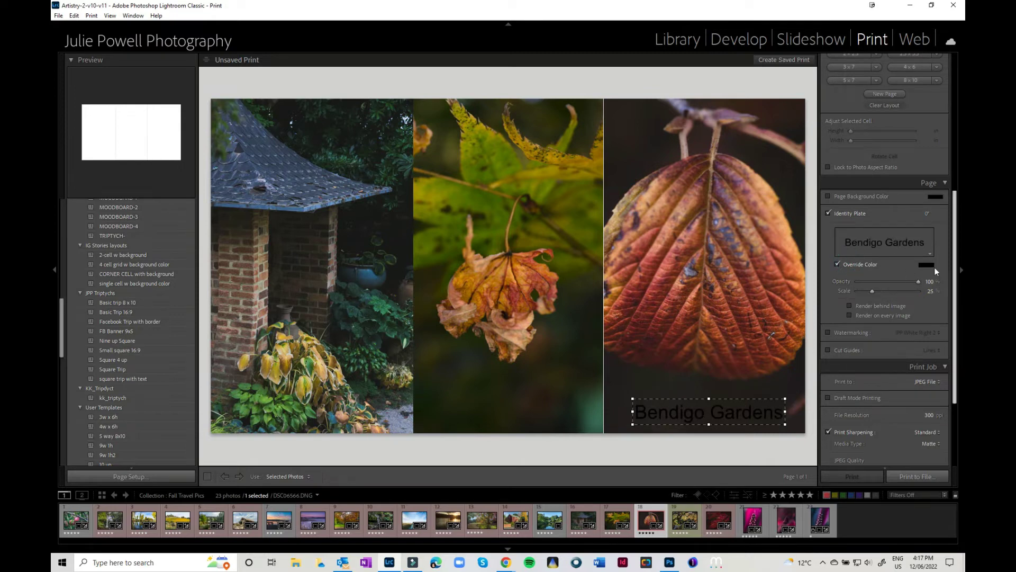
click(926, 264)
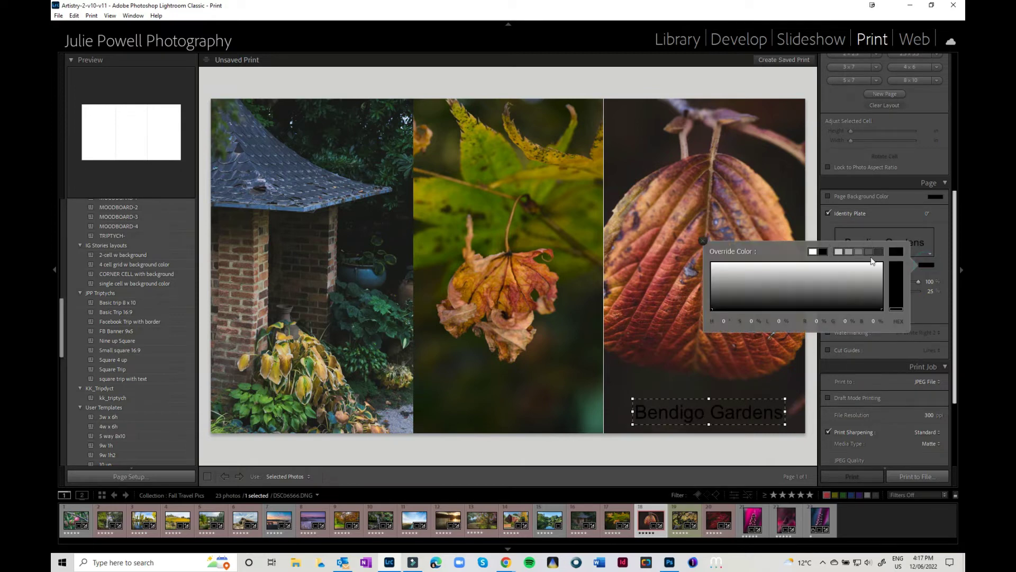
click(899, 271)
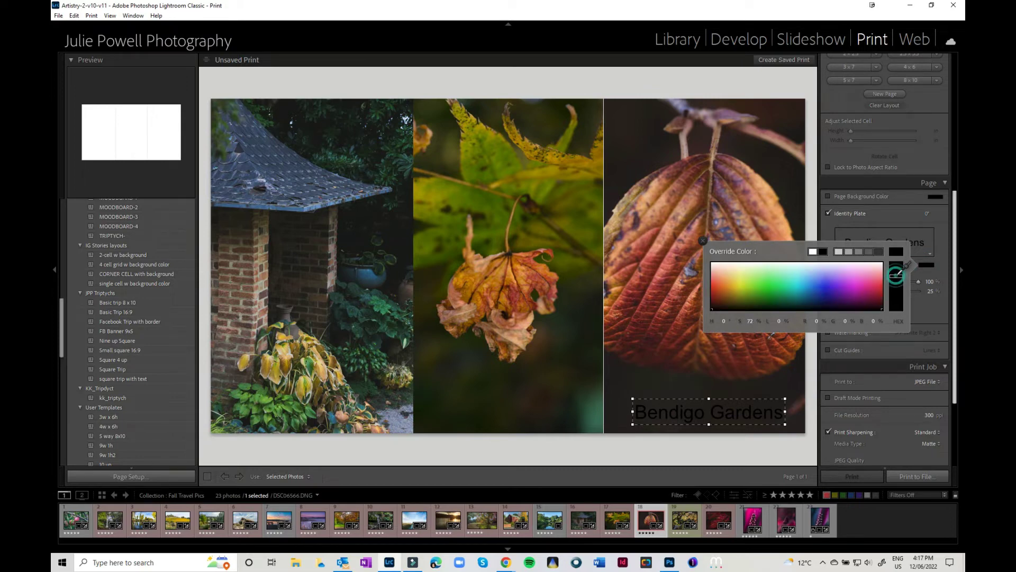
click(869, 285)
click(836, 282)
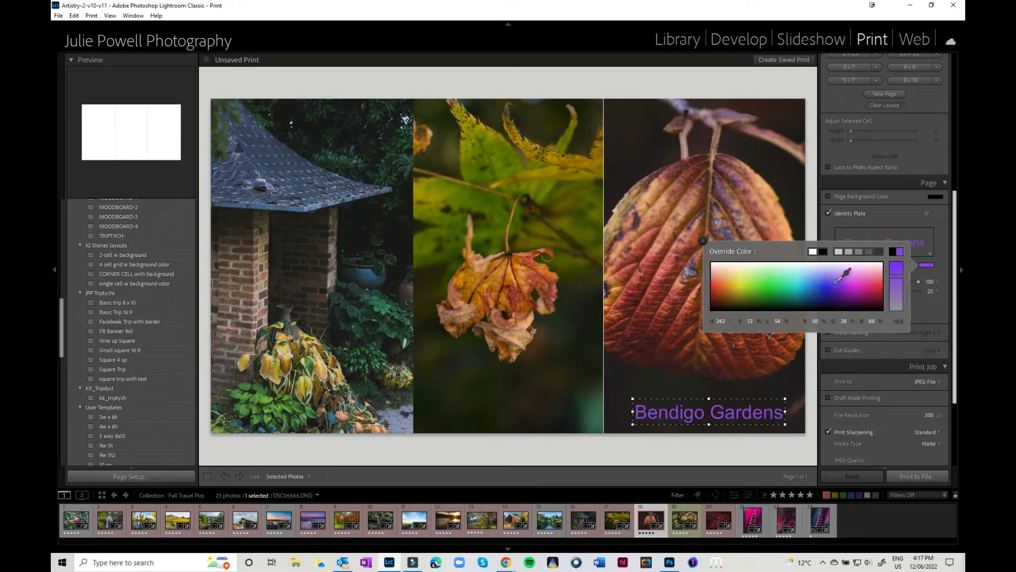
drag(683, 278, 665, 207)
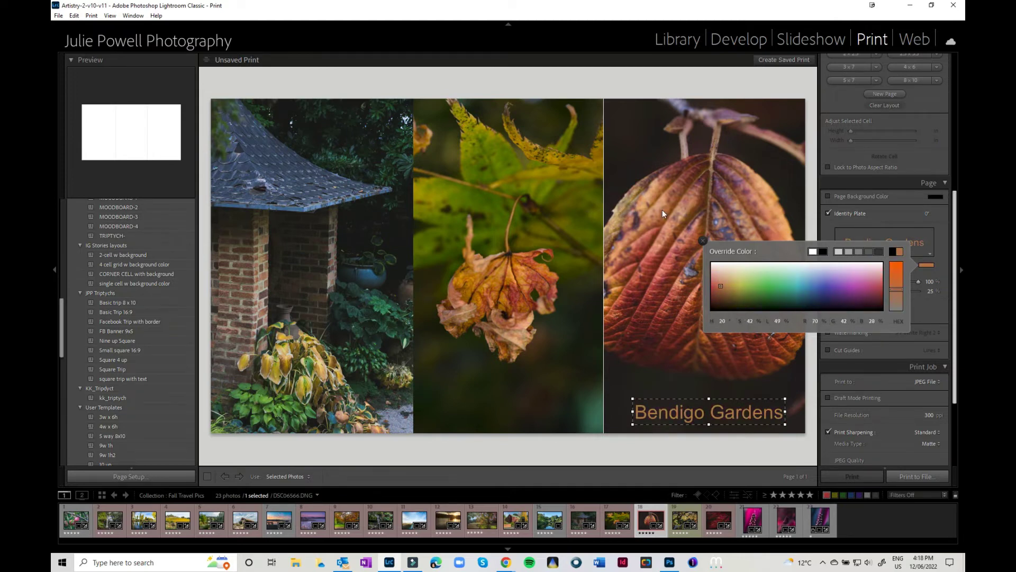
click(885, 351)
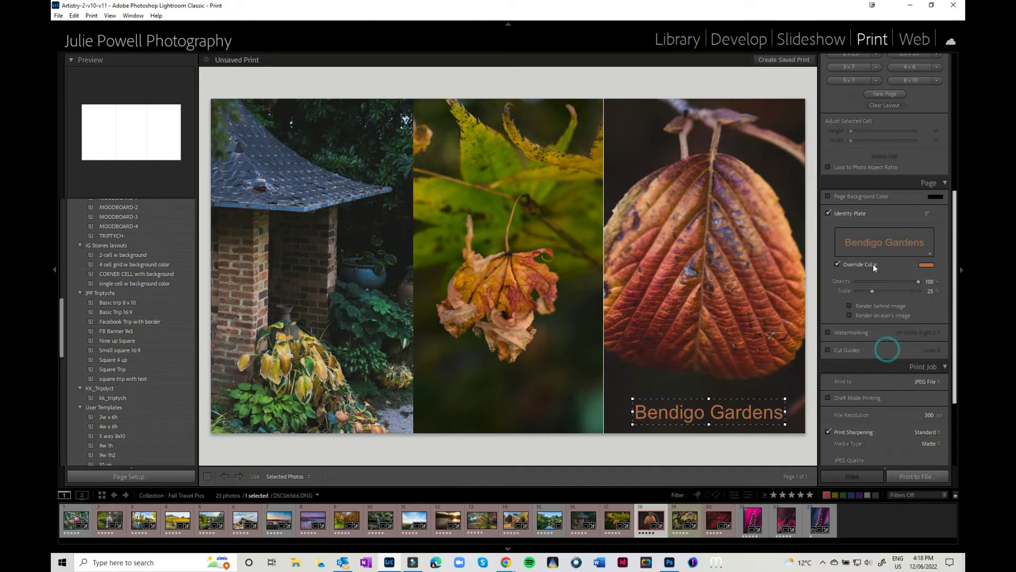
click(828, 213)
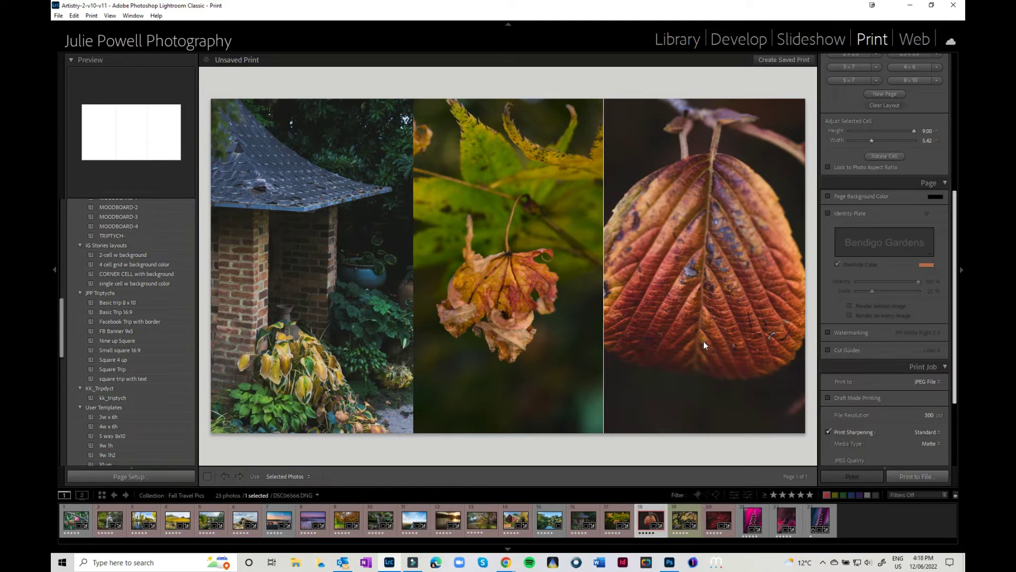
Check the middle and right photo cells and look over the print job settings.
click(592, 272)
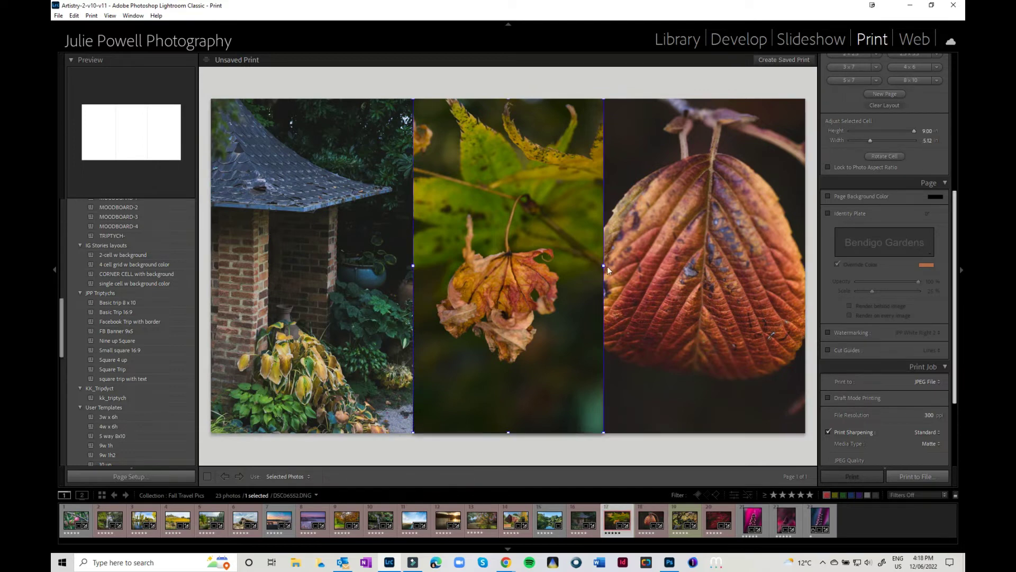
click(688, 291)
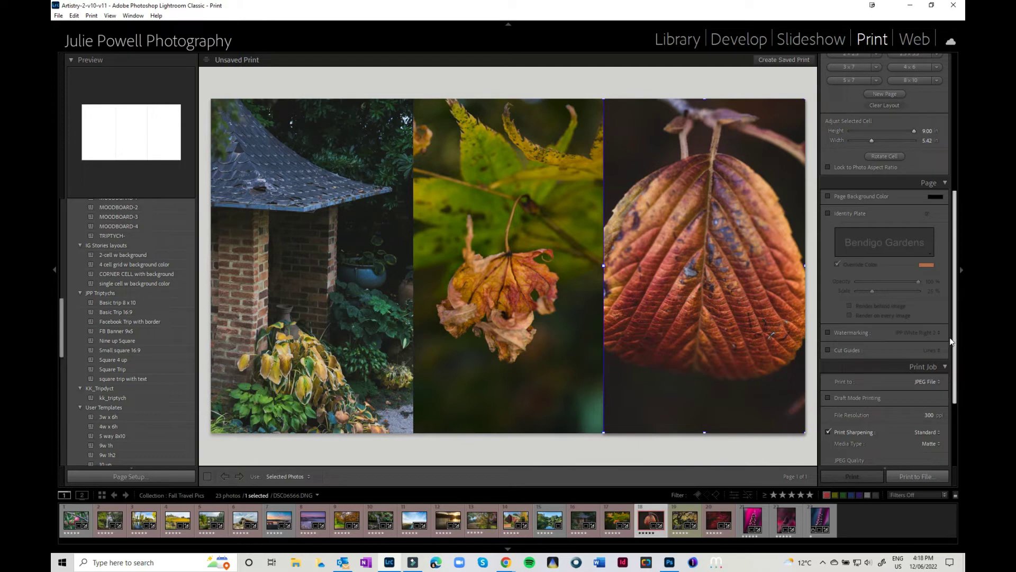
drag(955, 341, 962, 408)
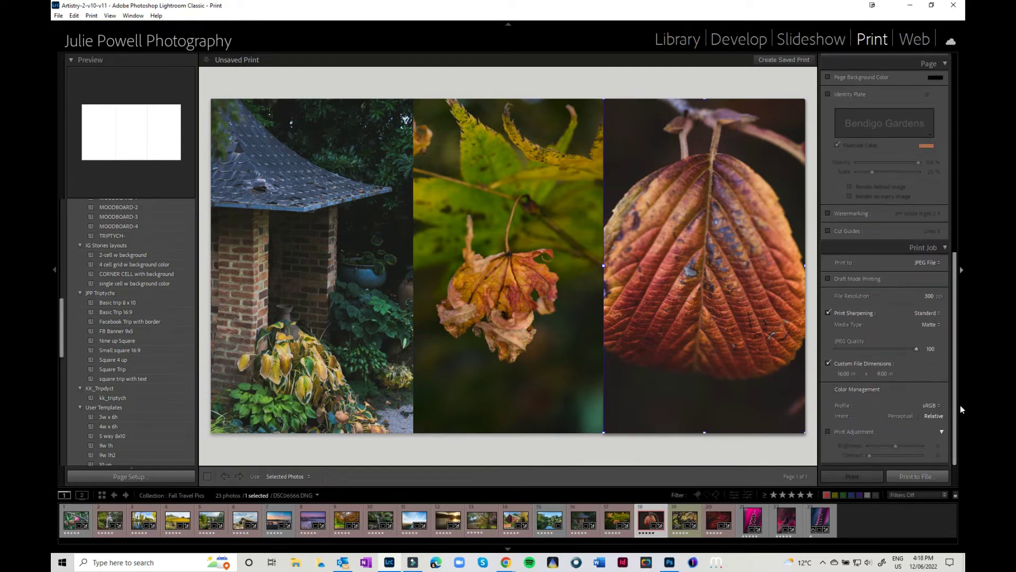
Try the Basic trip 8 x 10 template, switch to Small square 16:9 and fill its cells with the garden building and two leaf photos.
click(154, 305)
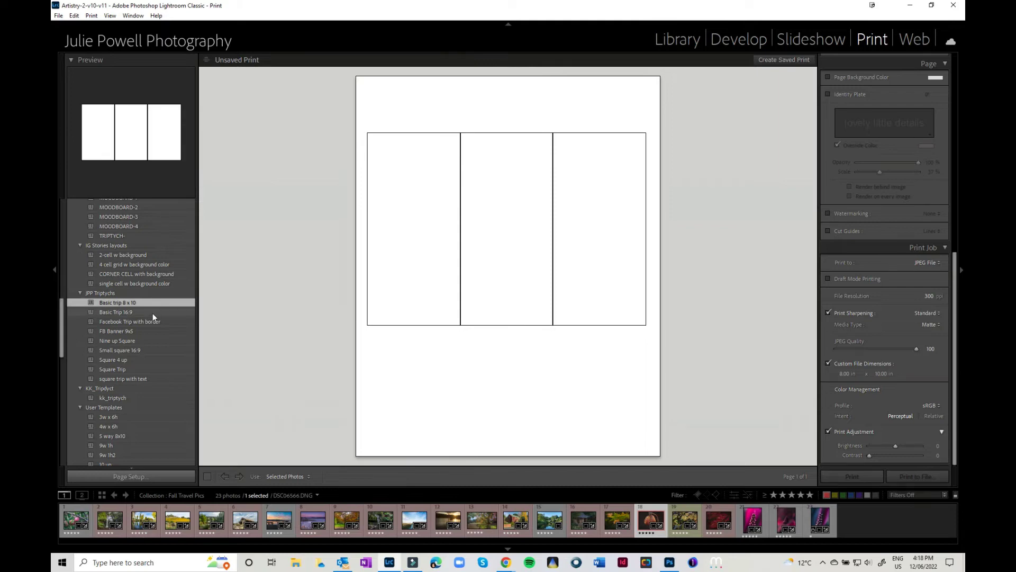
click(146, 350)
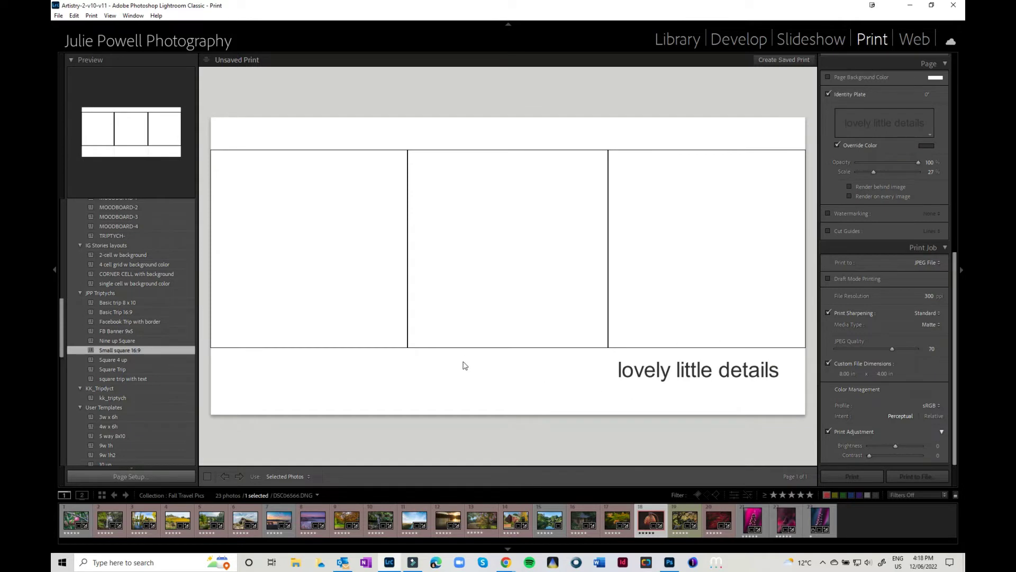
shift+click(584, 521)
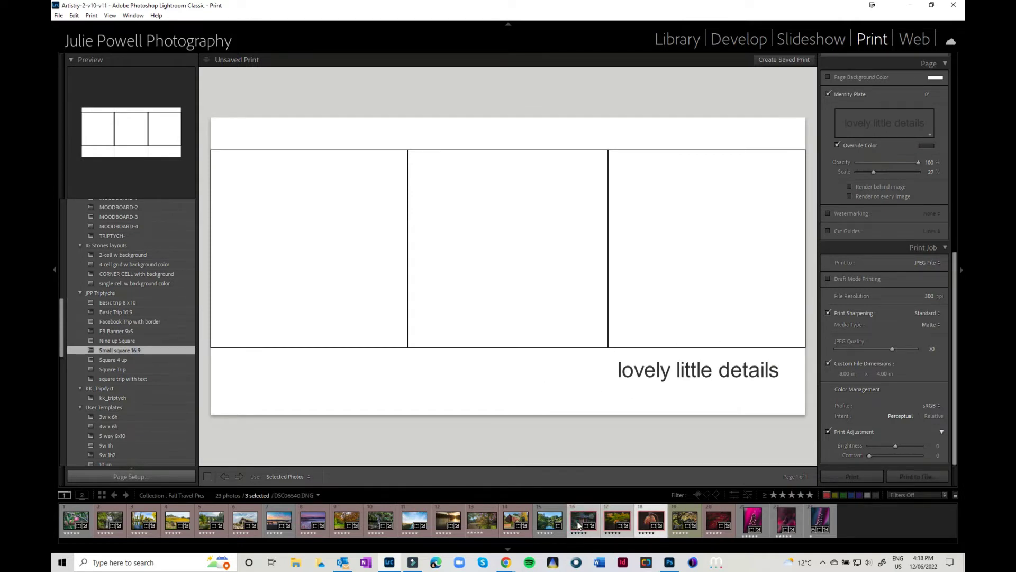
drag(583, 522, 371, 214)
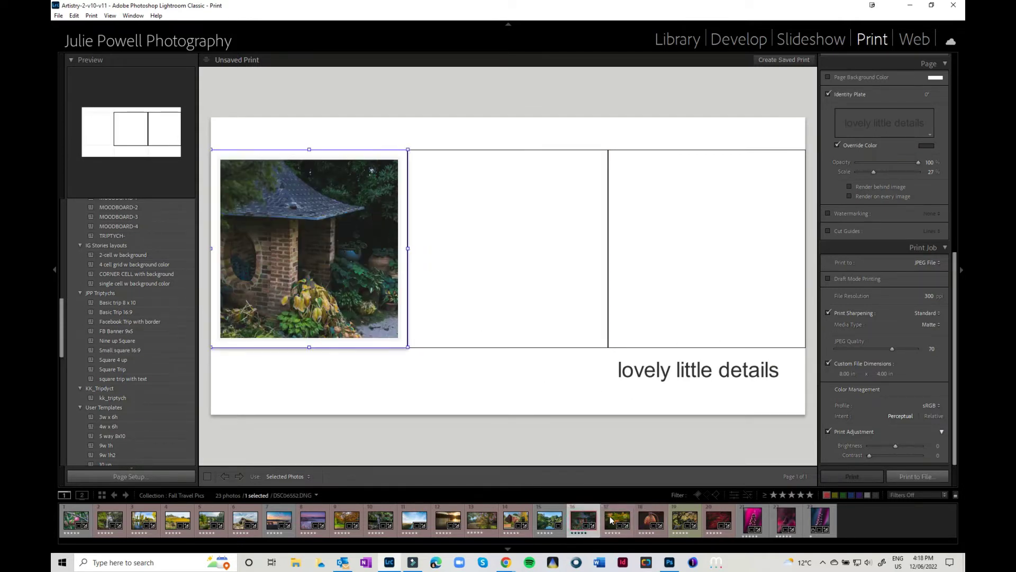
drag(534, 260, 535, 261)
drag(651, 521, 691, 258)
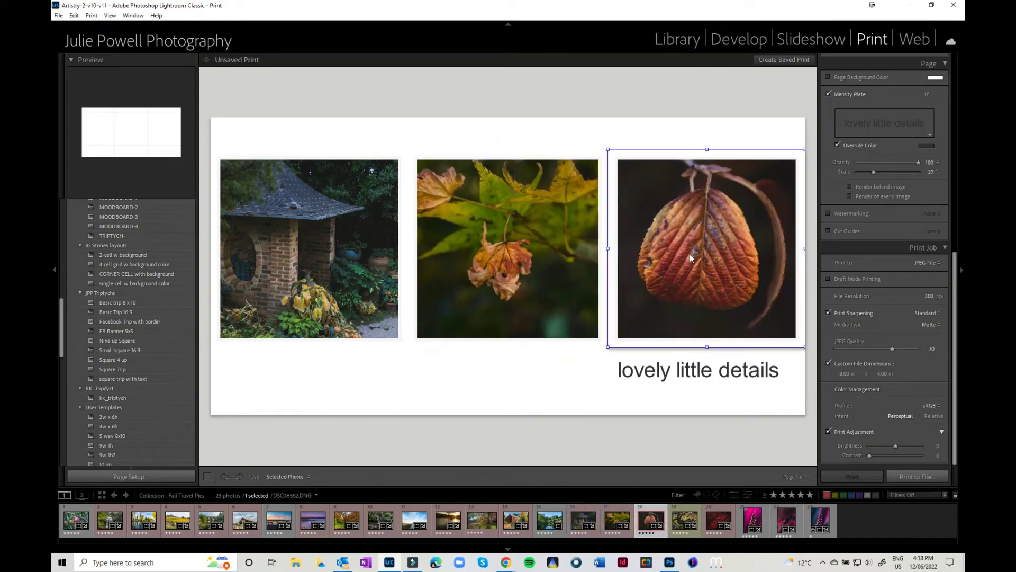
click(564, 375)
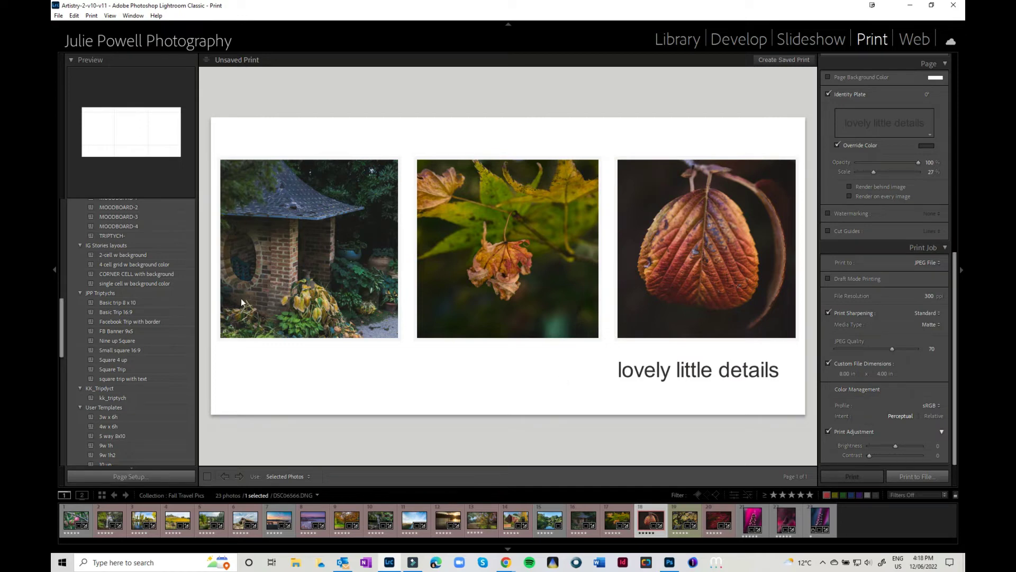
Apply the Basic Trip 16:9 template and set the JPEG quality to 100.
click(126, 312)
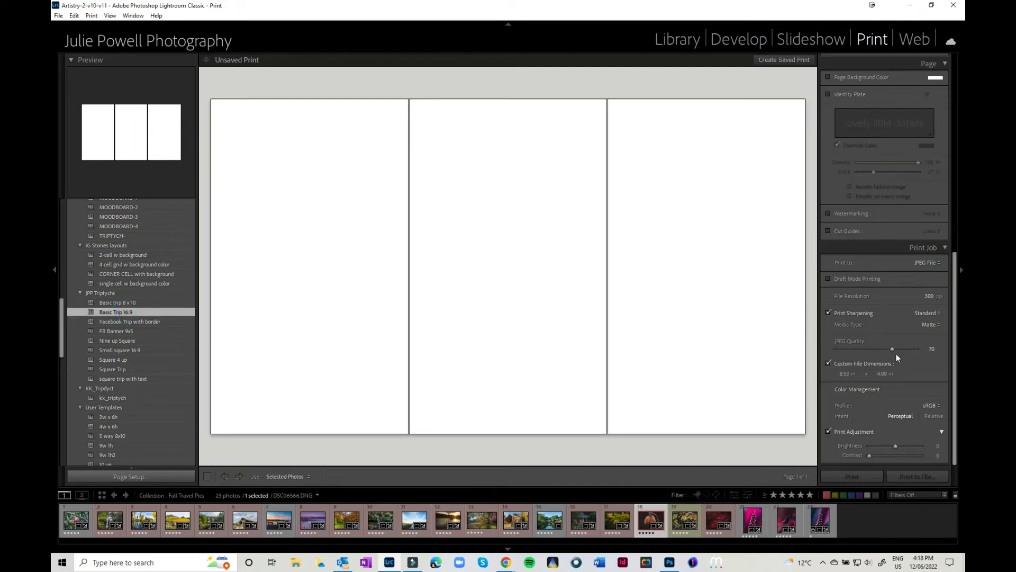
drag(893, 348, 925, 348)
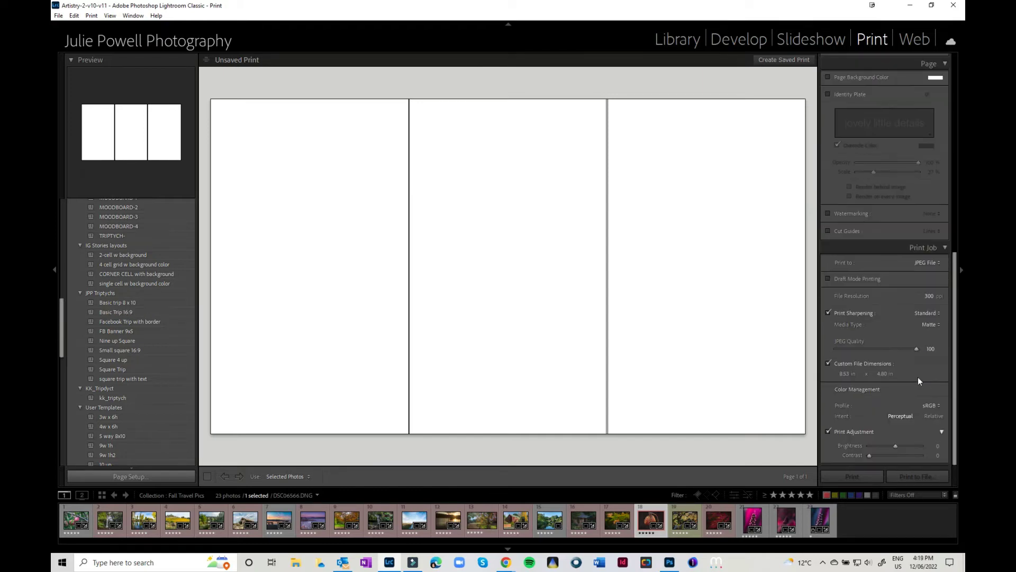
click(881, 373)
Switch the layout style to Picture Package and try the (1) 7 x 5, (4) 2.5 x 3.5 template.
scroll(890, 368, up, 5)
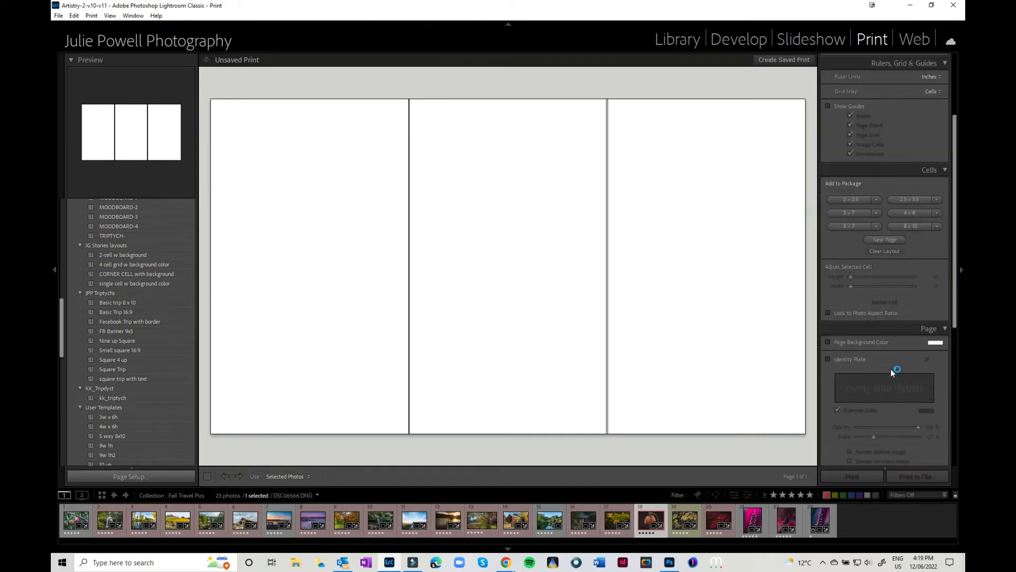
scroll(891, 371, up, 3)
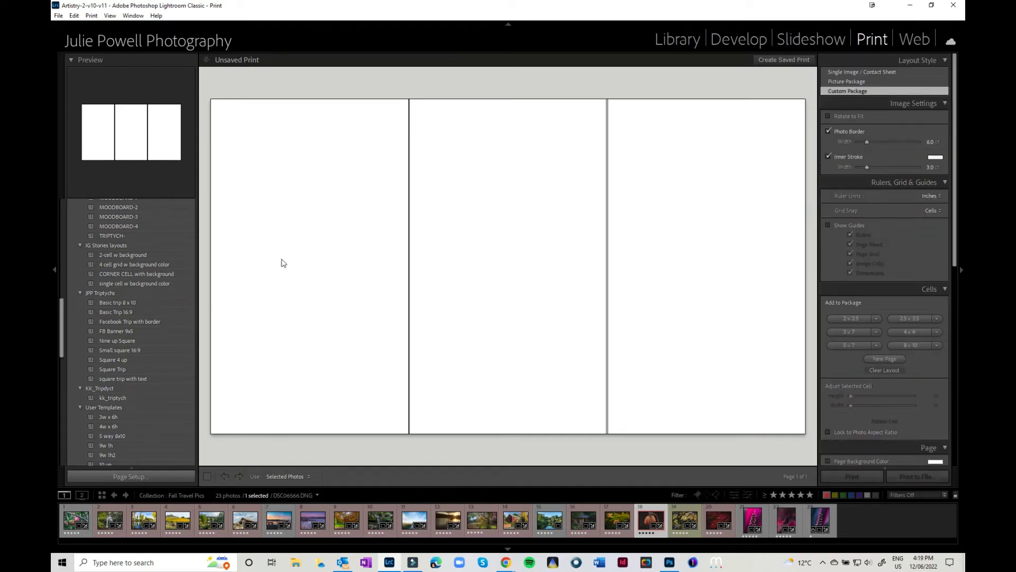
scroll(132, 250, up, 10)
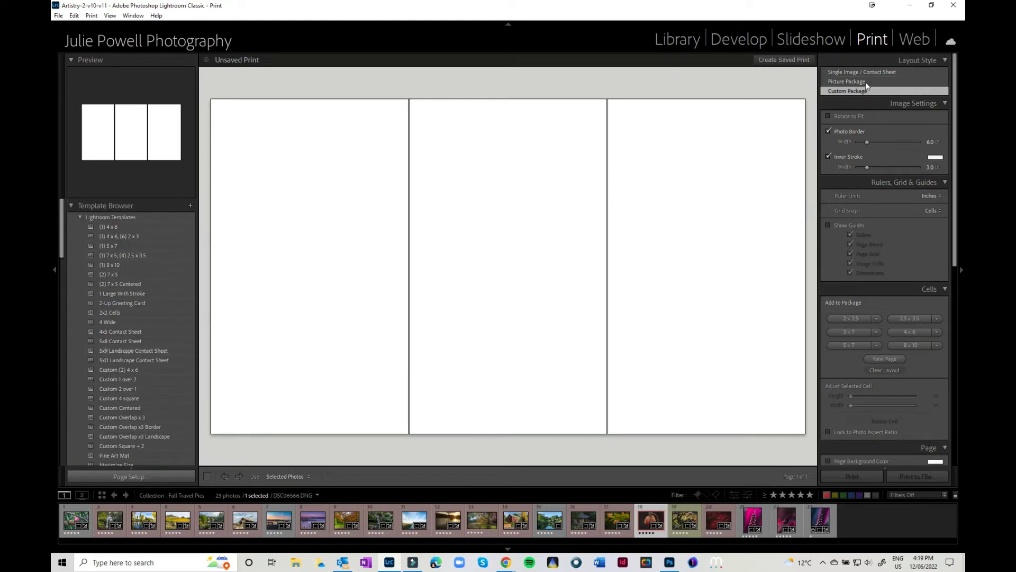
click(880, 72)
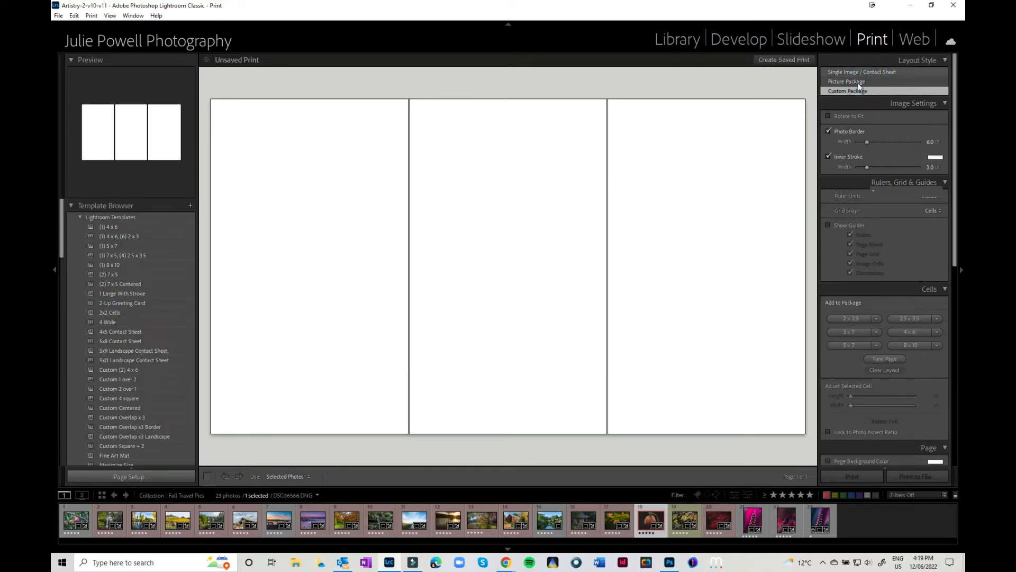
click(852, 81)
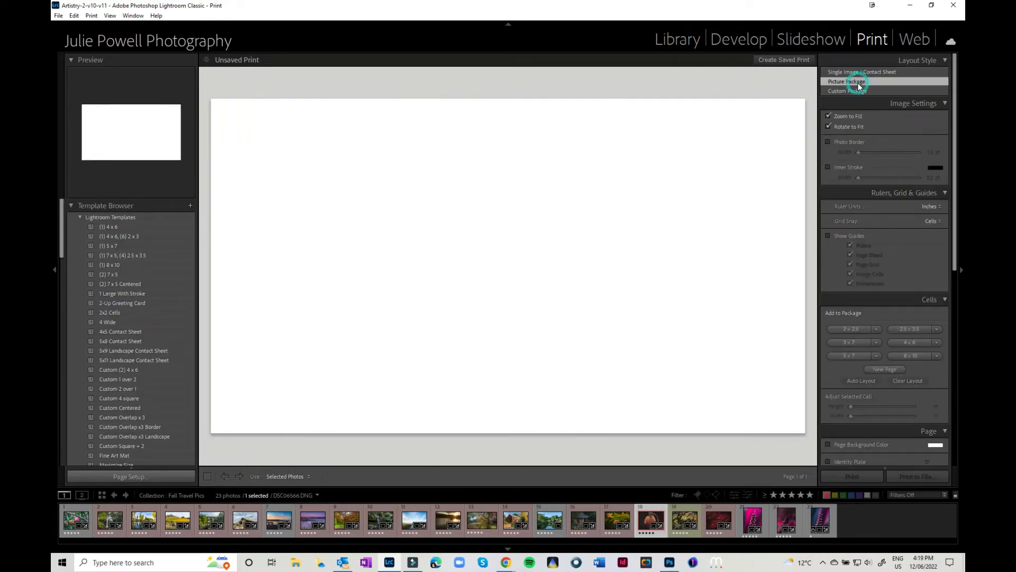
click(119, 255)
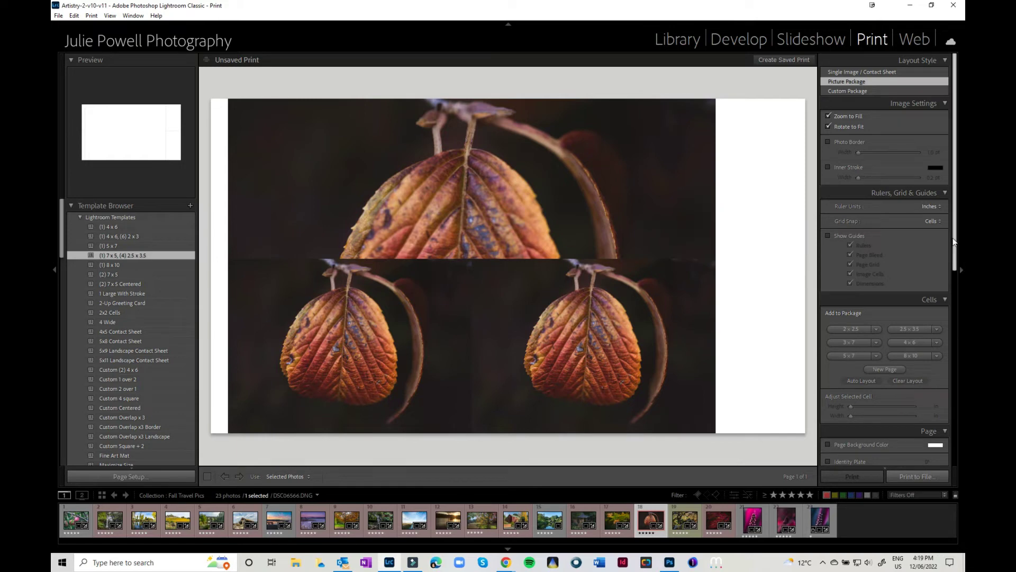
Turn off the custom file dimensions and apply the (1) 4 x 6, (6) 2 x 3 template.
drag(956, 233, 957, 433)
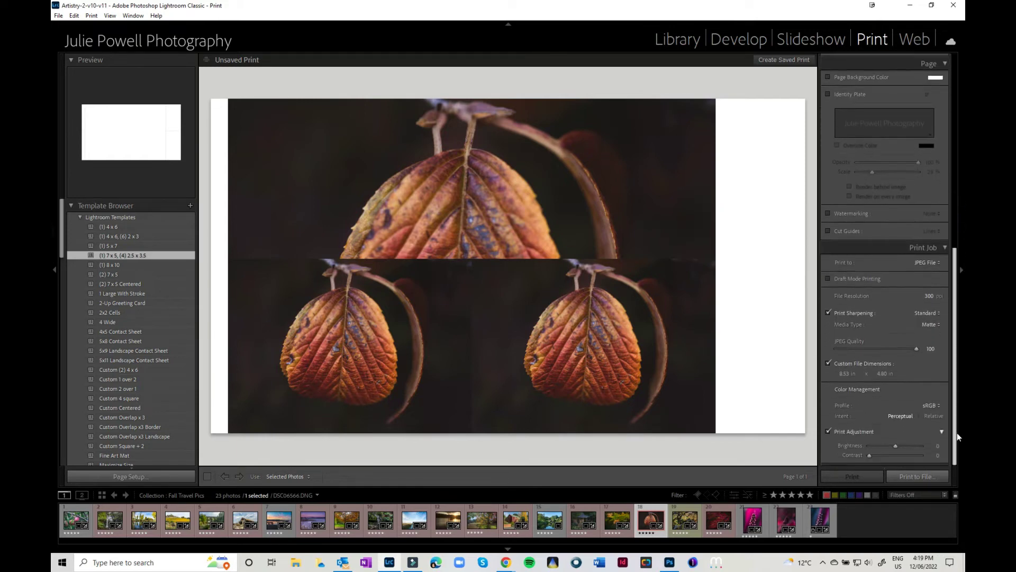
click(828, 364)
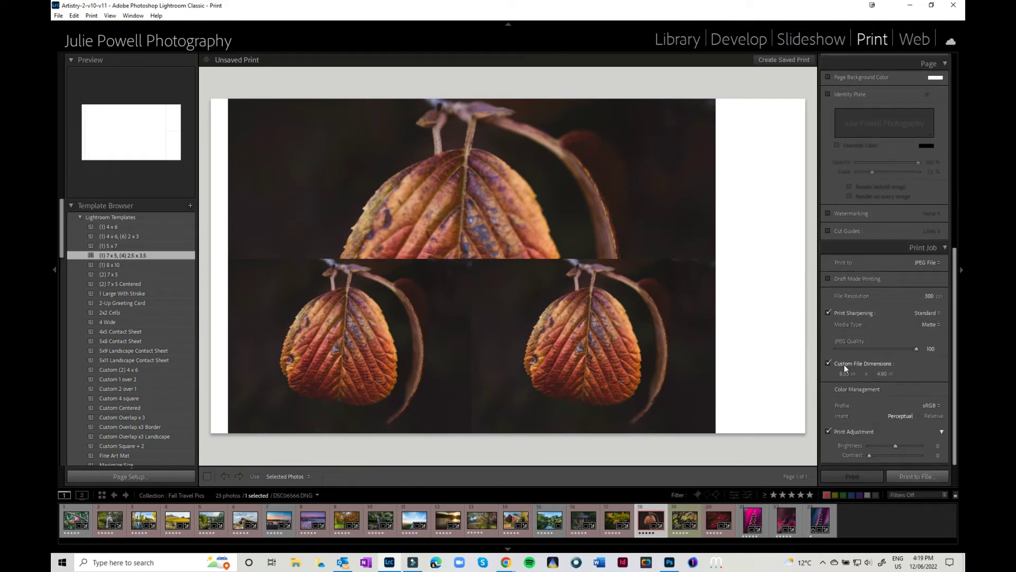
click(828, 364)
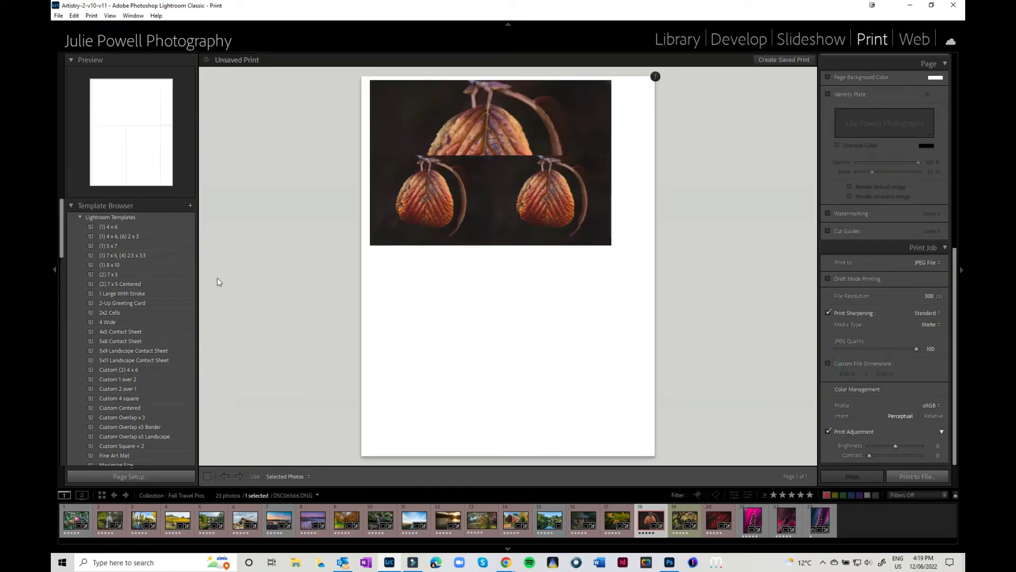
click(136, 236)
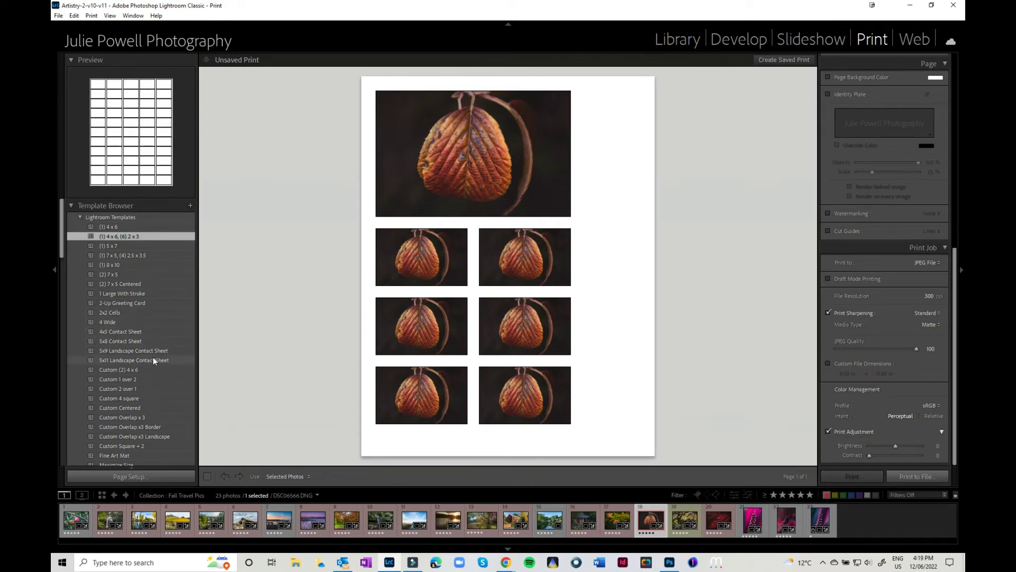
Apply the Basic Trip 16:9 template and fill its cells from left to right with the garden building, yellow leaf and red leaf photos.
scroll(153, 357, down, 5)
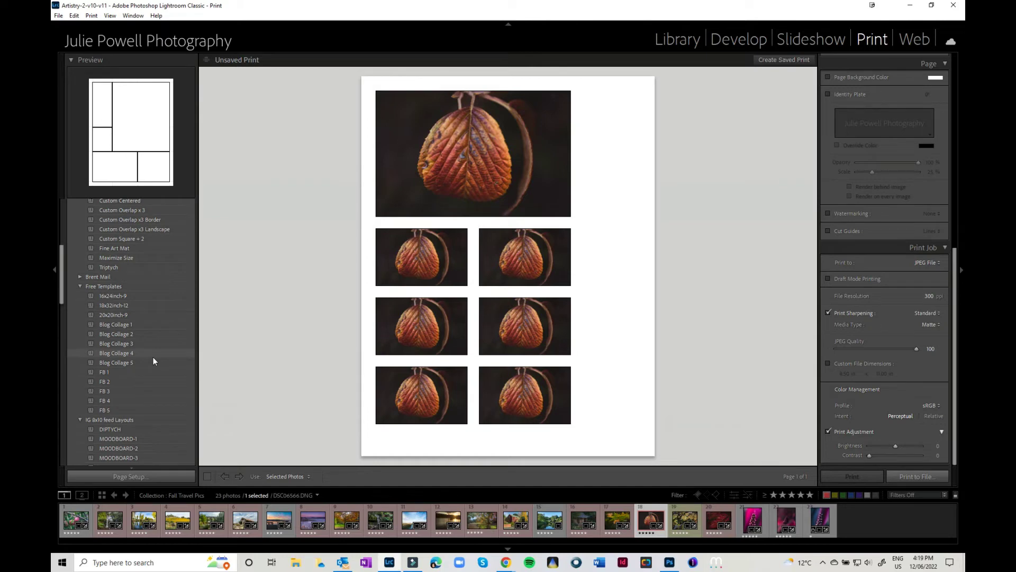
scroll(154, 357, down, 3)
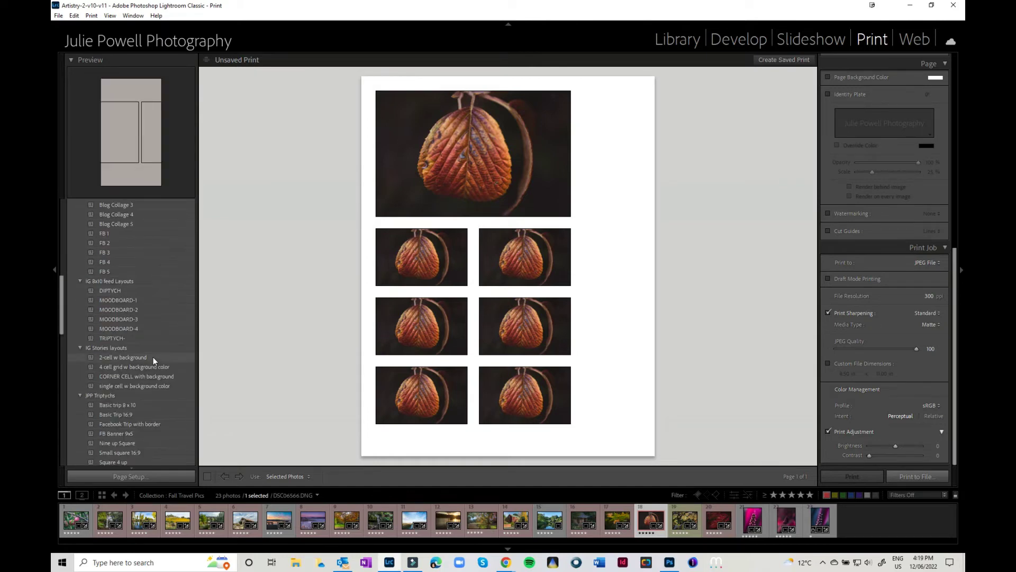
scroll(154, 357, down, 2)
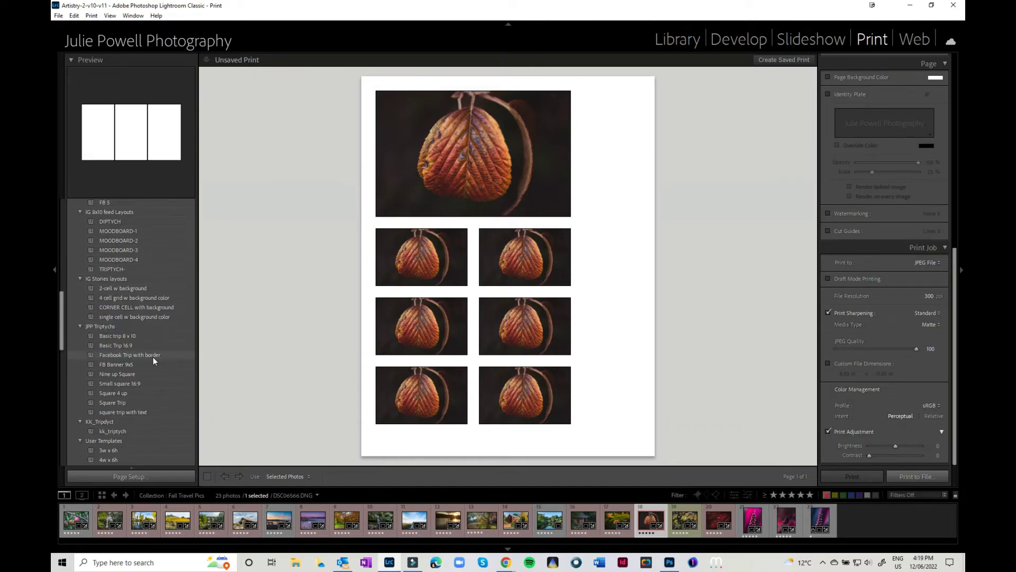
click(122, 348)
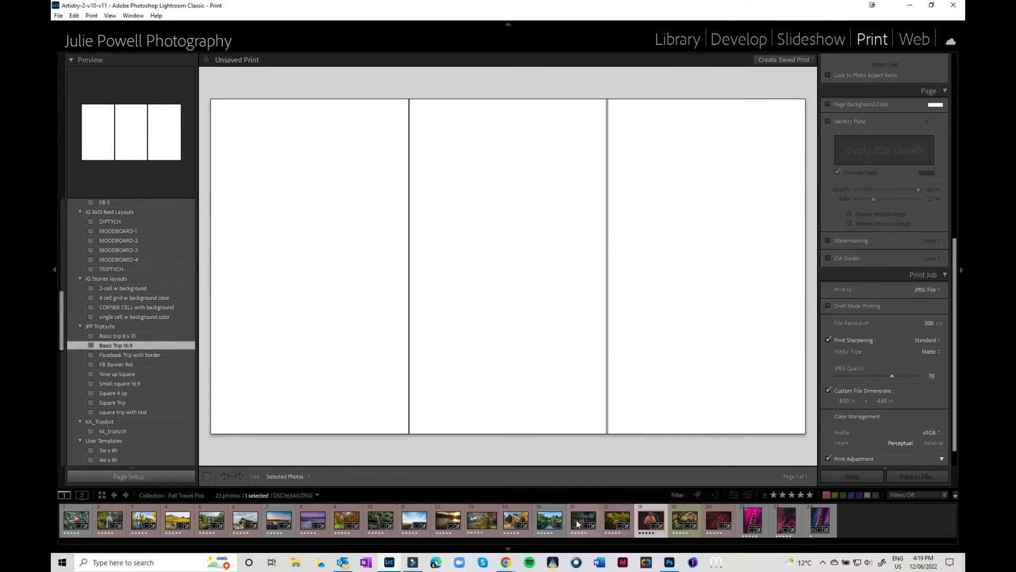
drag(580, 527, 258, 241)
drag(606, 516, 543, 334)
drag(645, 516, 660, 297)
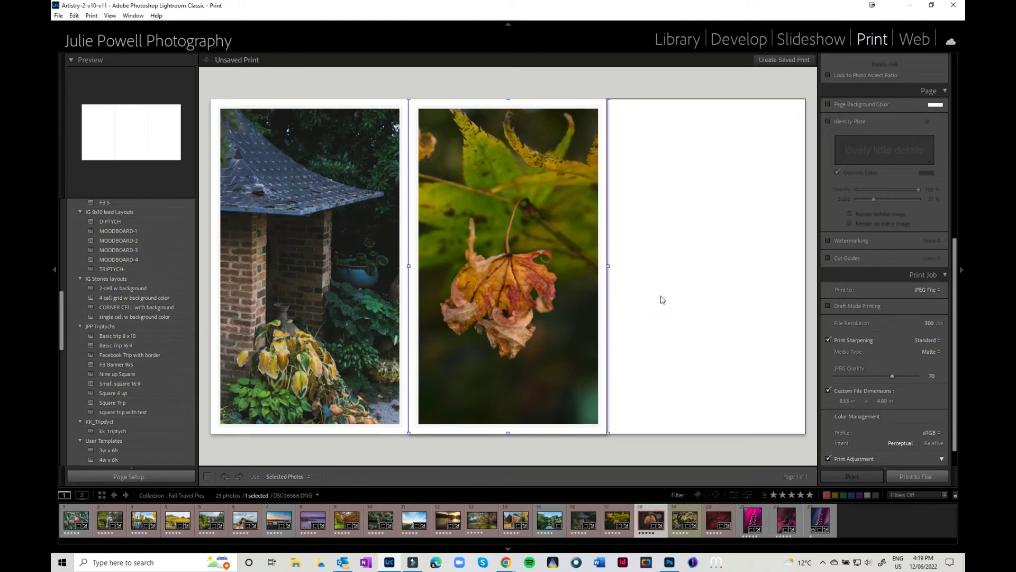
Turn off the photo border and inner stroke for the triptych.
drag(959, 256, 960, 71)
click(829, 131)
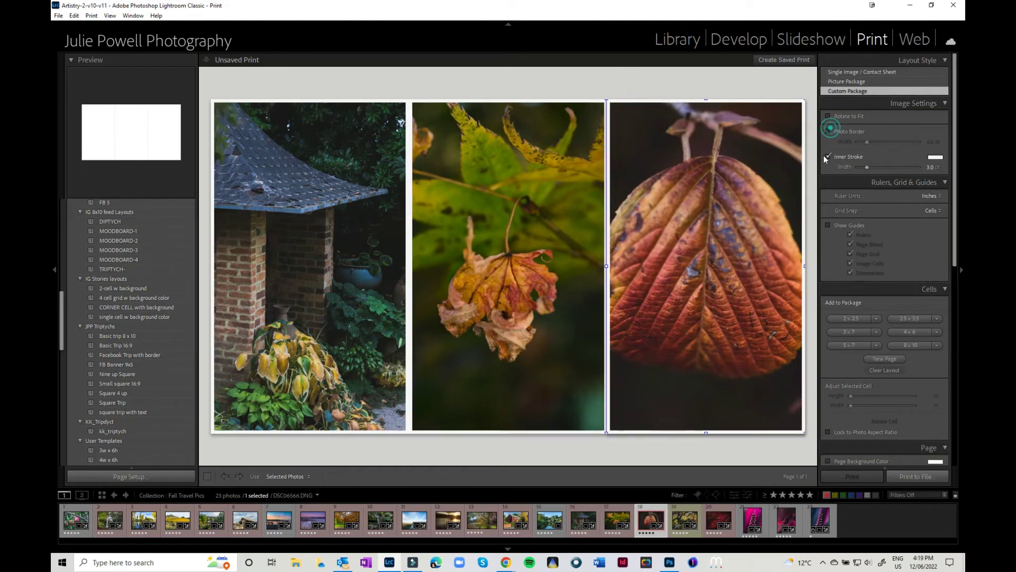
click(829, 157)
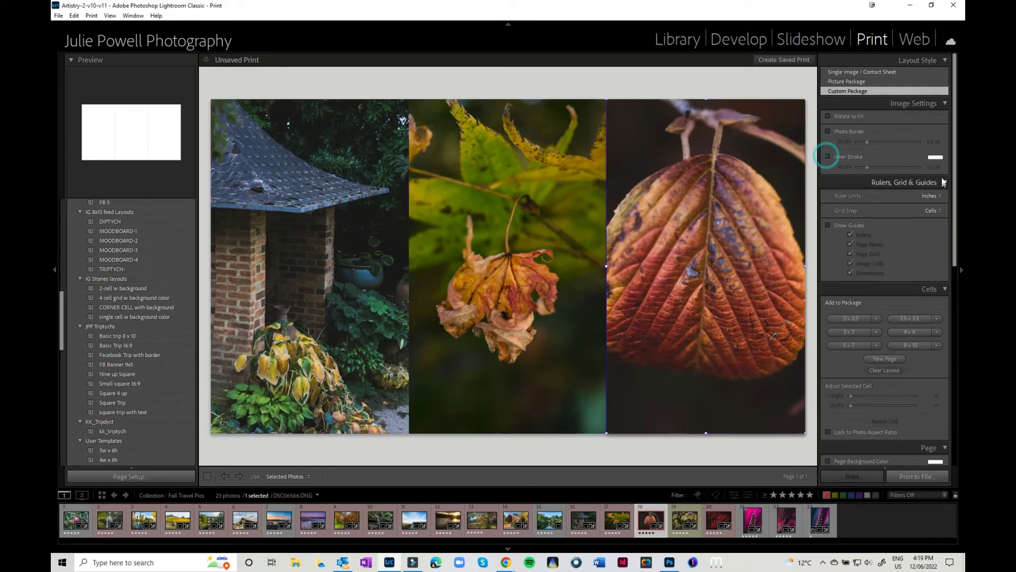
Raise the JPEG quality to 100 and set the custom file dimensions to 16 x 9 inches.
drag(956, 155, 955, 354)
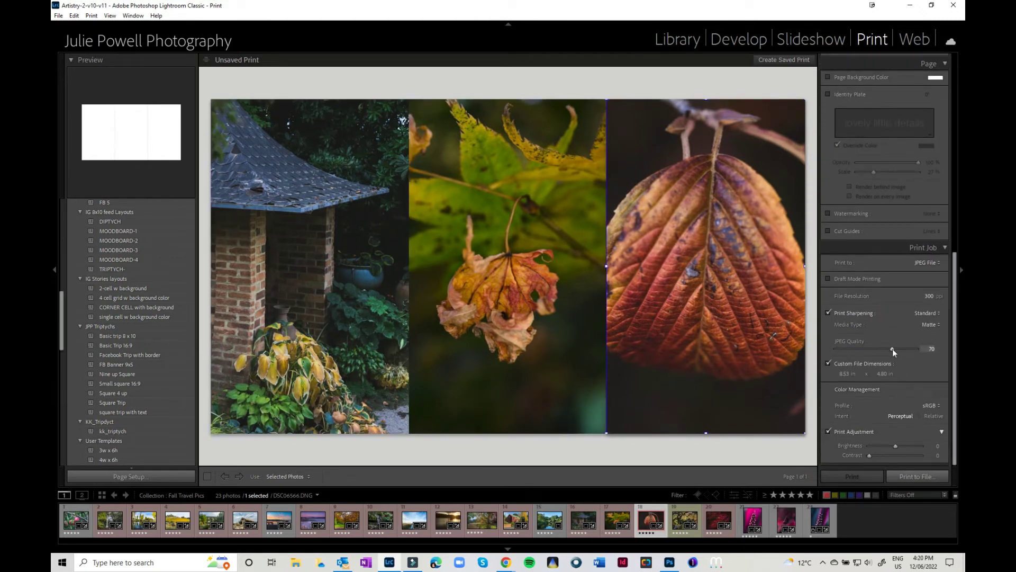
drag(892, 348, 939, 349)
click(844, 374)
key(Tab)
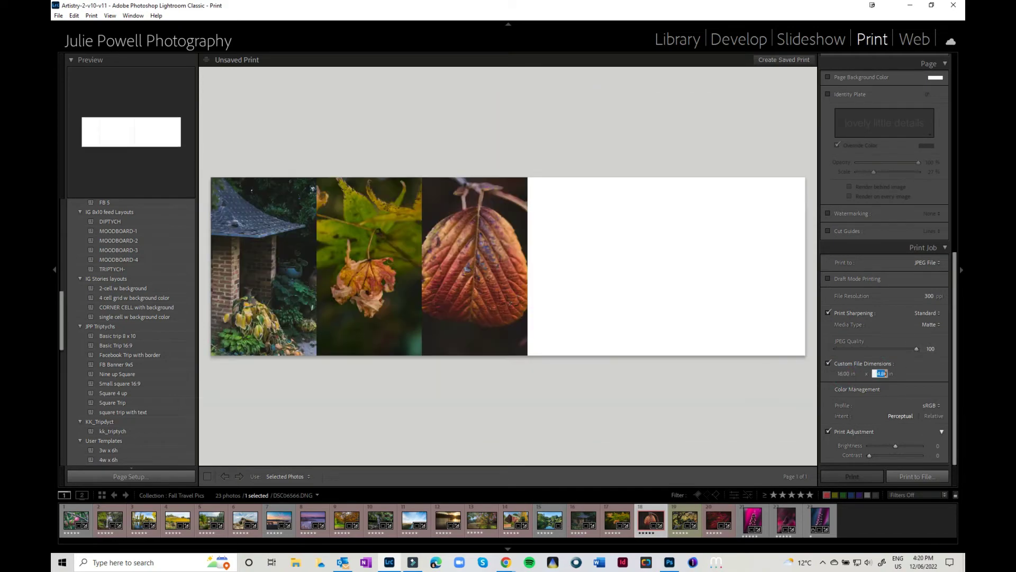
text(9)
key(Return)
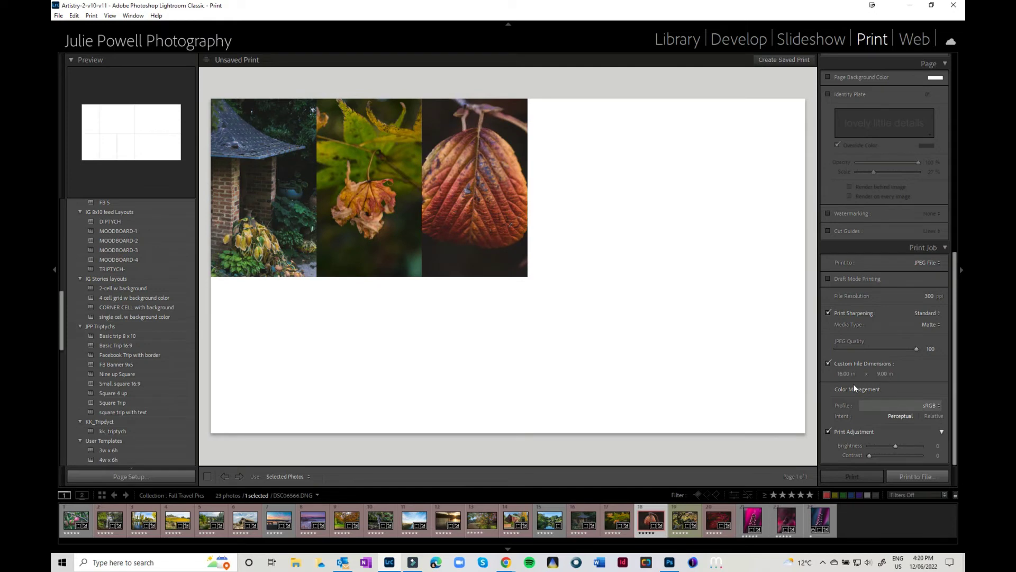
scroll(910, 374, up, 10)
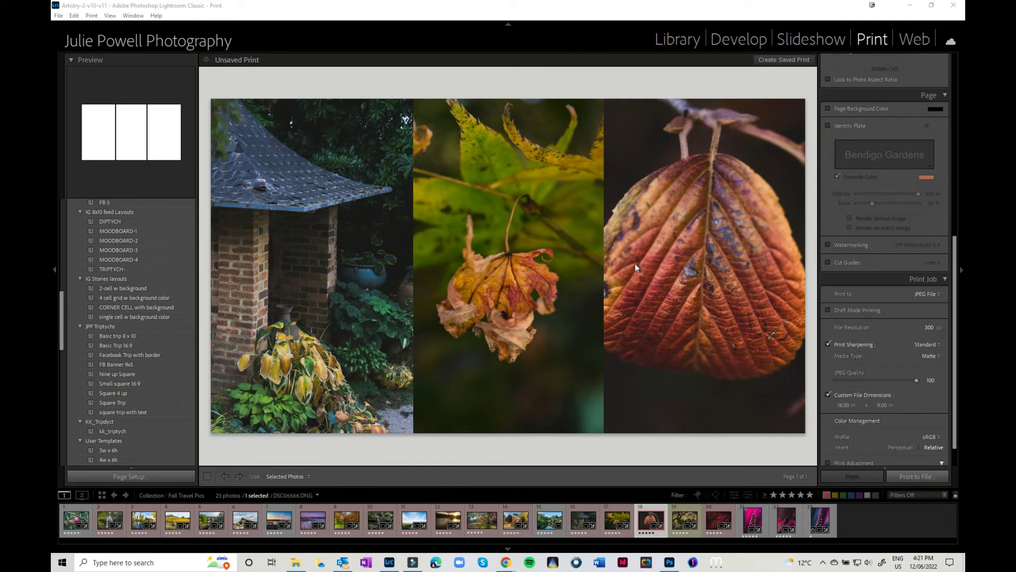
Reposition the photos inside their cells, shifting the garden building left, the yellow leaf slightly, and the red leaf right.
click(326, 284)
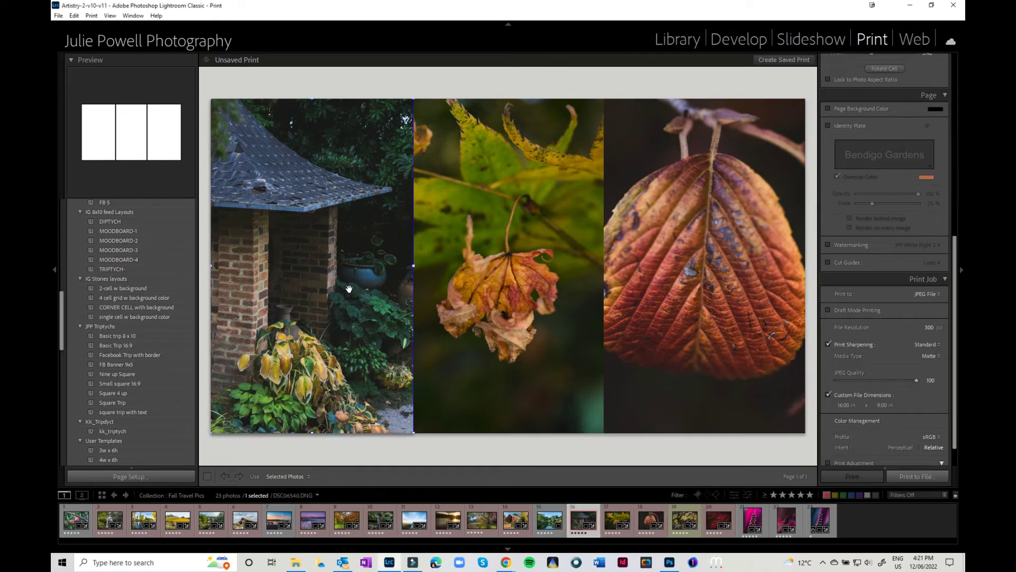
mouse_move(335, 286)
mouse_down()
mouse_move(257, 279)
mouse_move(345, 286)
mouse_move(238, 272)
mouse_move(331, 283)
mouse_move(317, 281)
mouse_up()
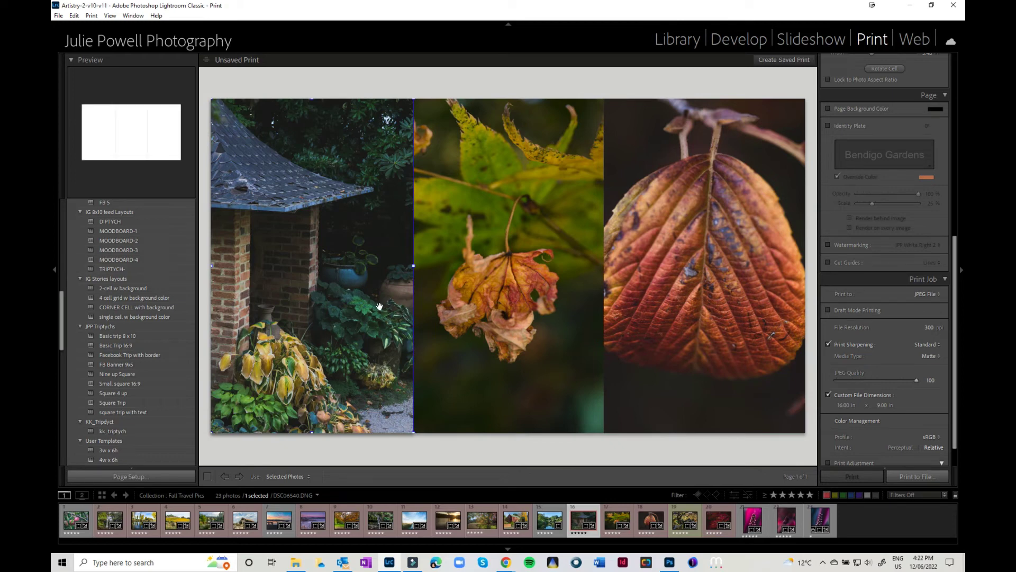
click(542, 342)
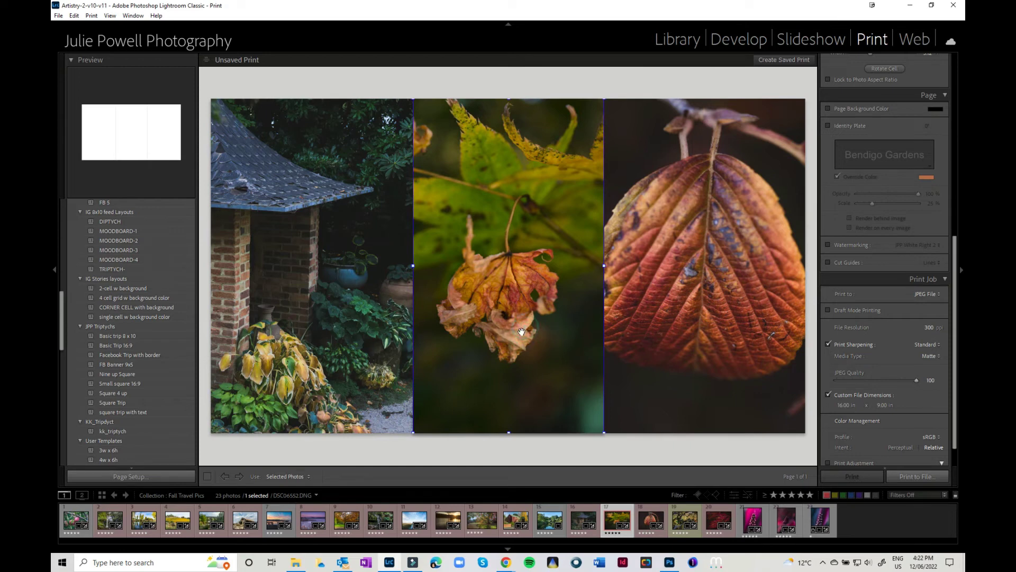
drag(525, 330, 524, 333)
click(729, 345)
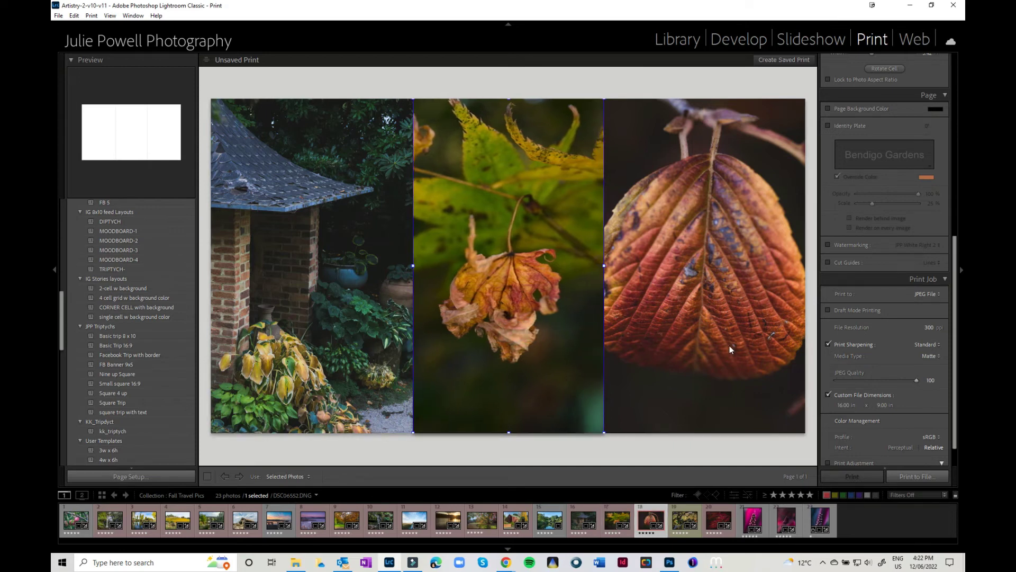
drag(709, 346, 732, 351)
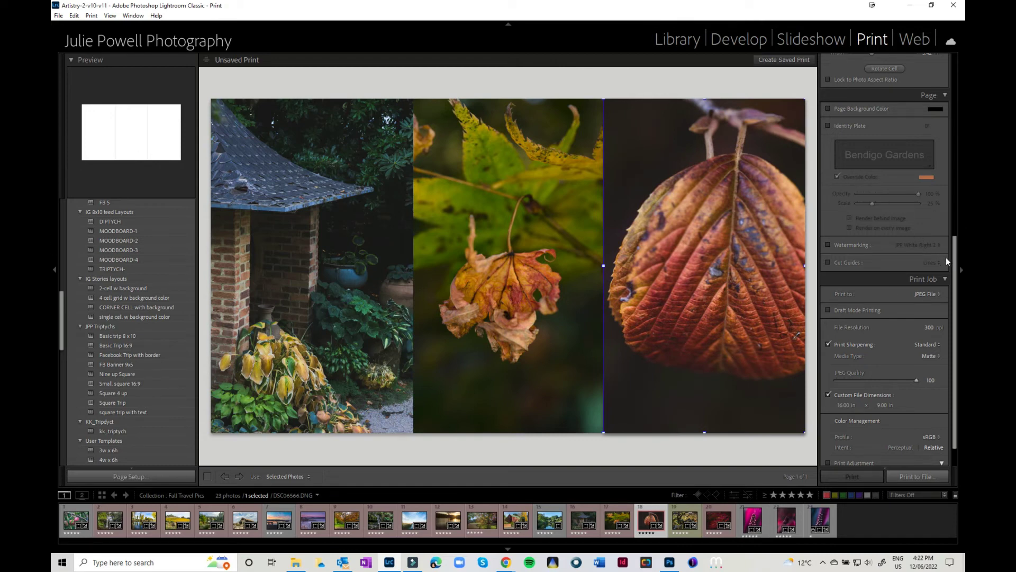
Output the triptych to a JPEG file named JPP_LR_Trip2 in the Lightroom folder.
scroll(952, 268, down, 2)
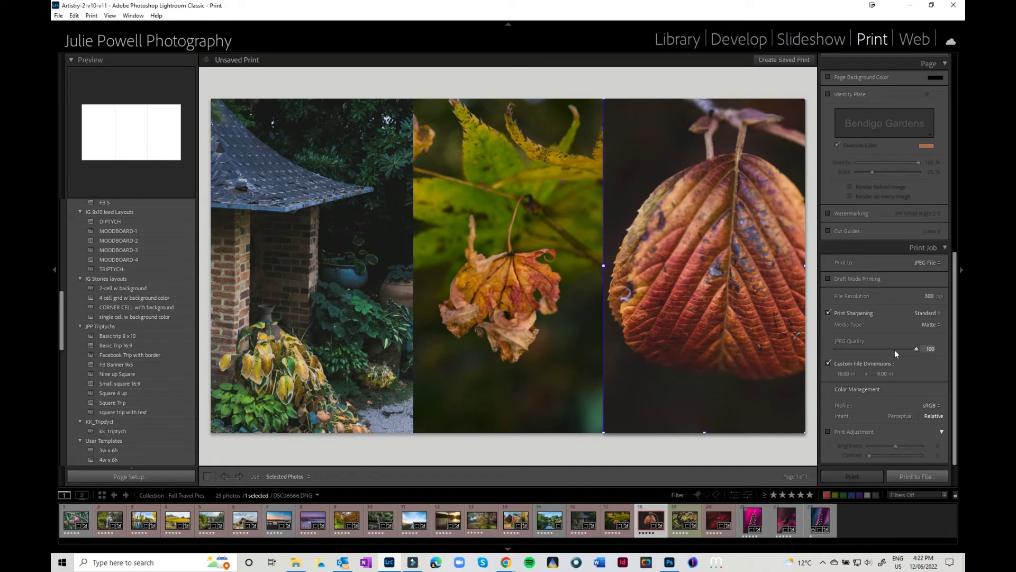
click(910, 476)
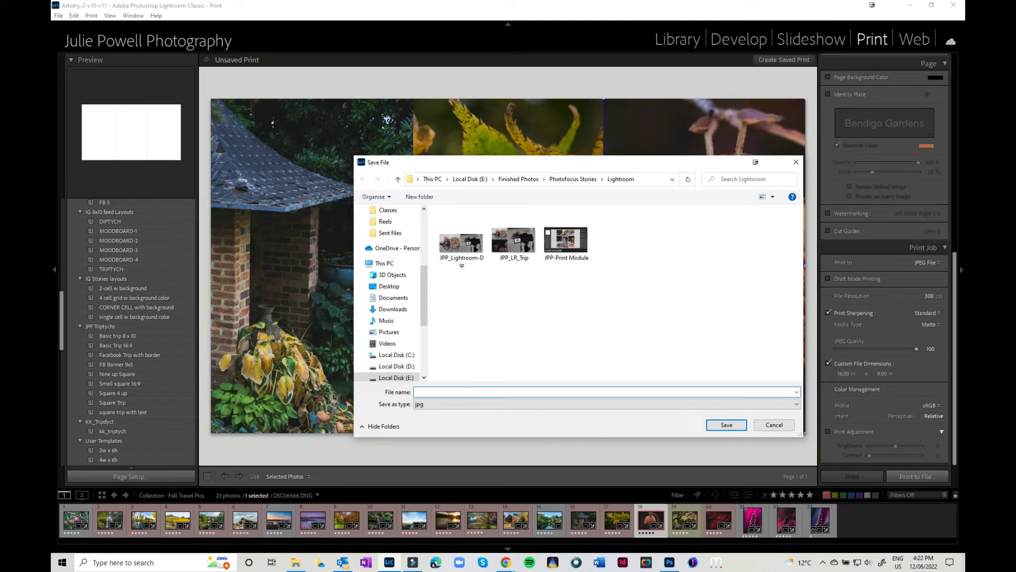
text(JPP_LR)
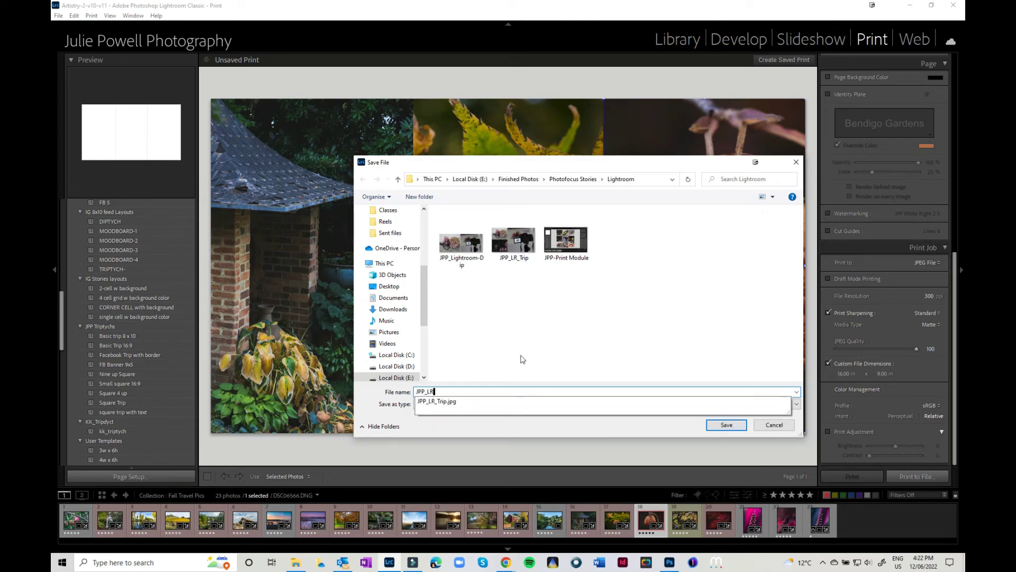
text(_Trip2)
key(Return)
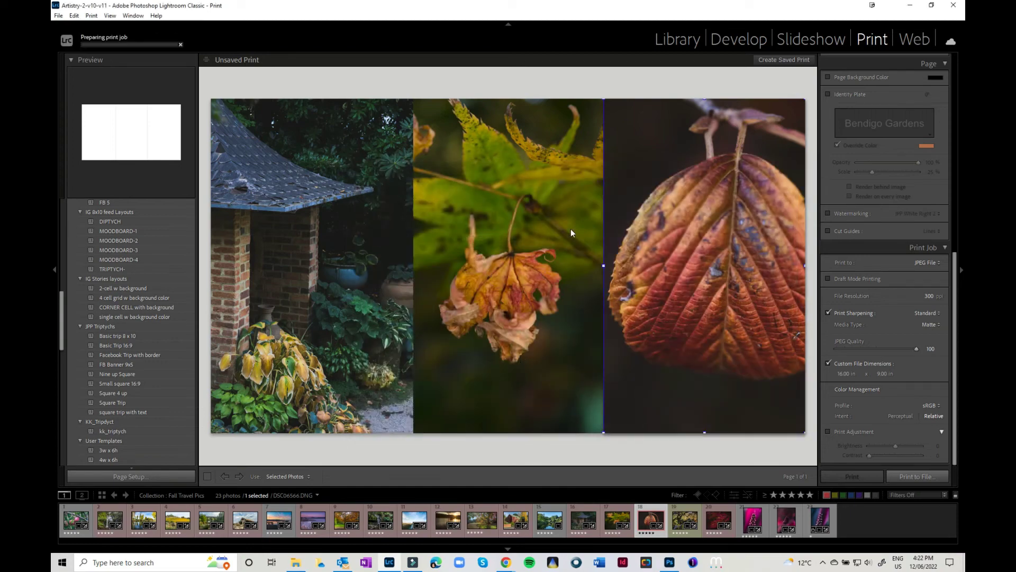
Save the current layout as a new template named "16:9 300PPI Trip" in the JPP Triptychs folder.
scroll(142, 320, up, 10)
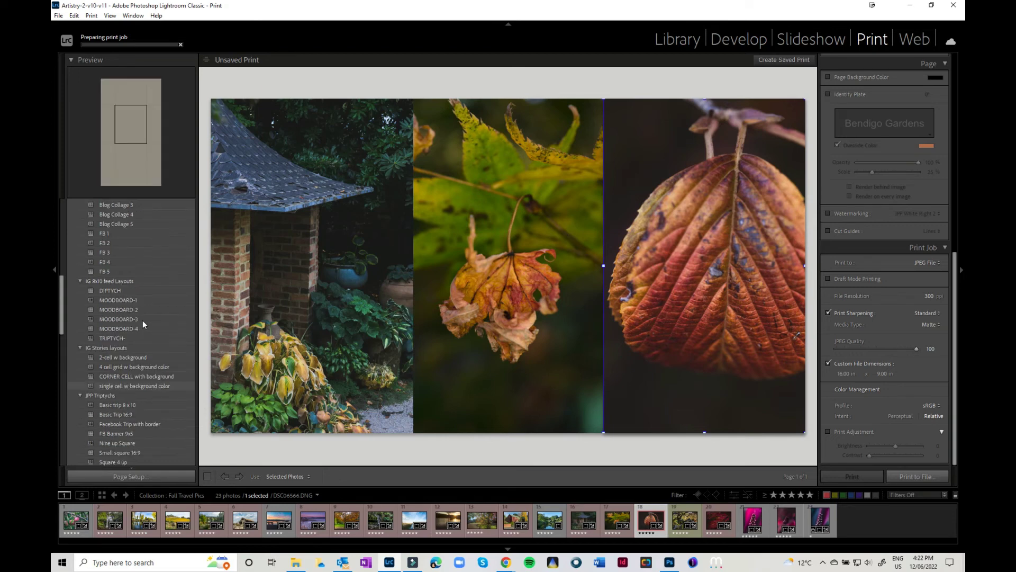
scroll(149, 265, up, 3)
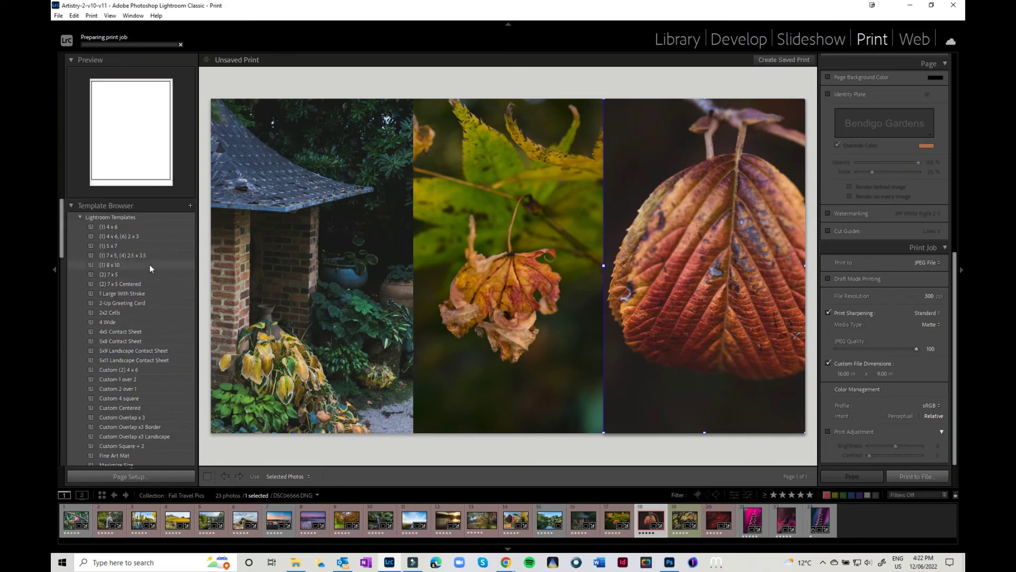
click(189, 206)
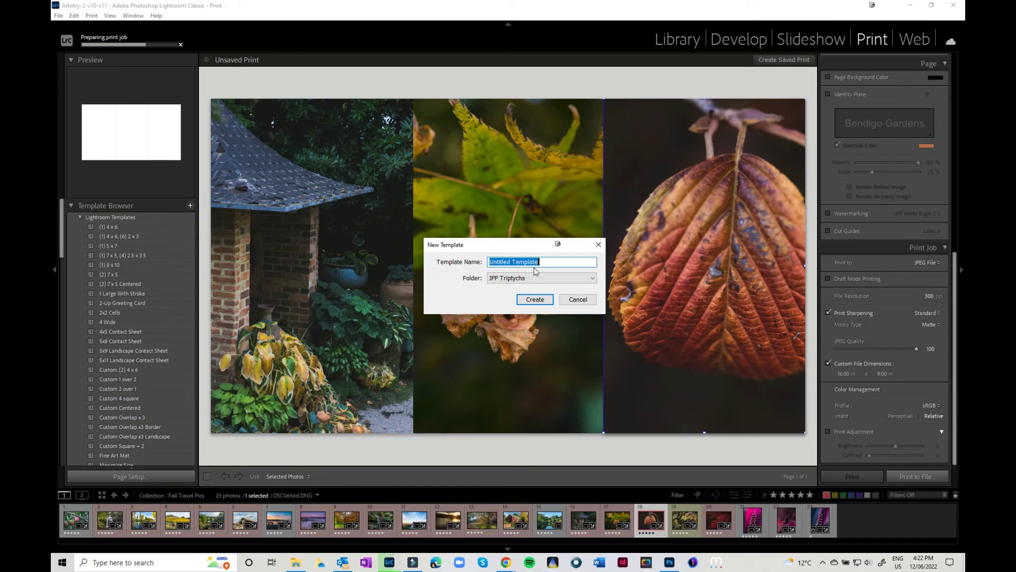
text(16:9 300)
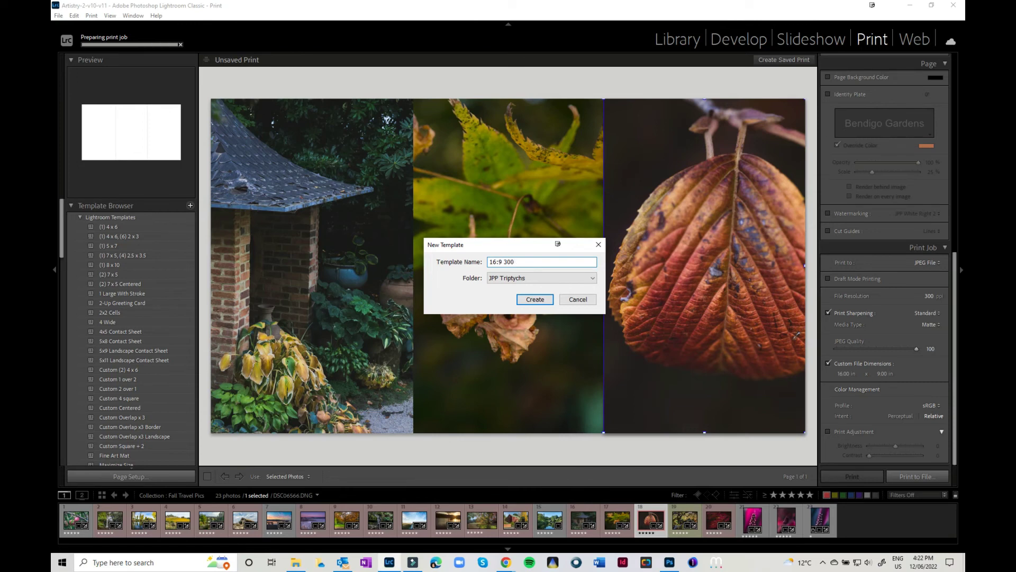
text(PPI)
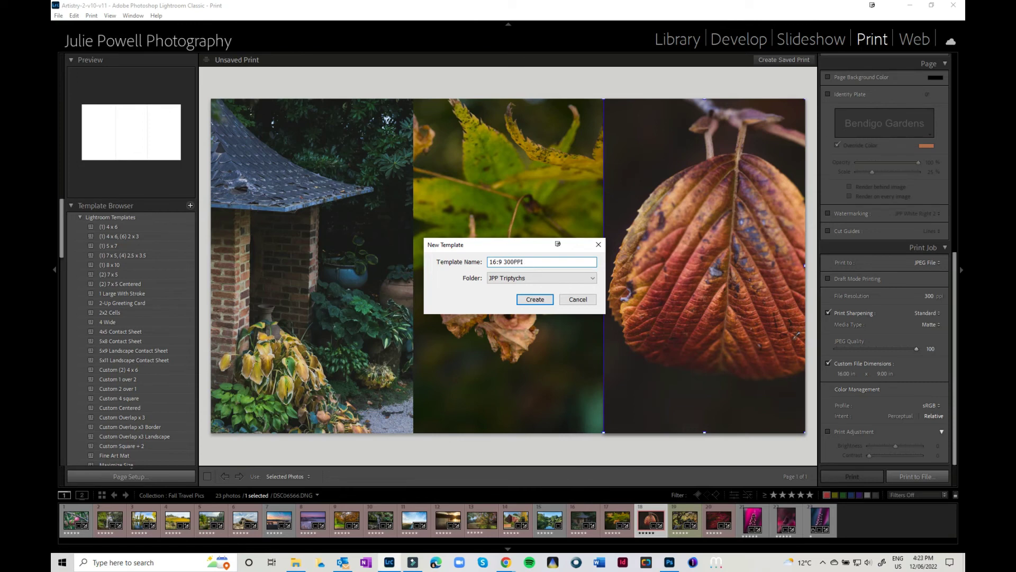
text( Trip)
click(543, 301)
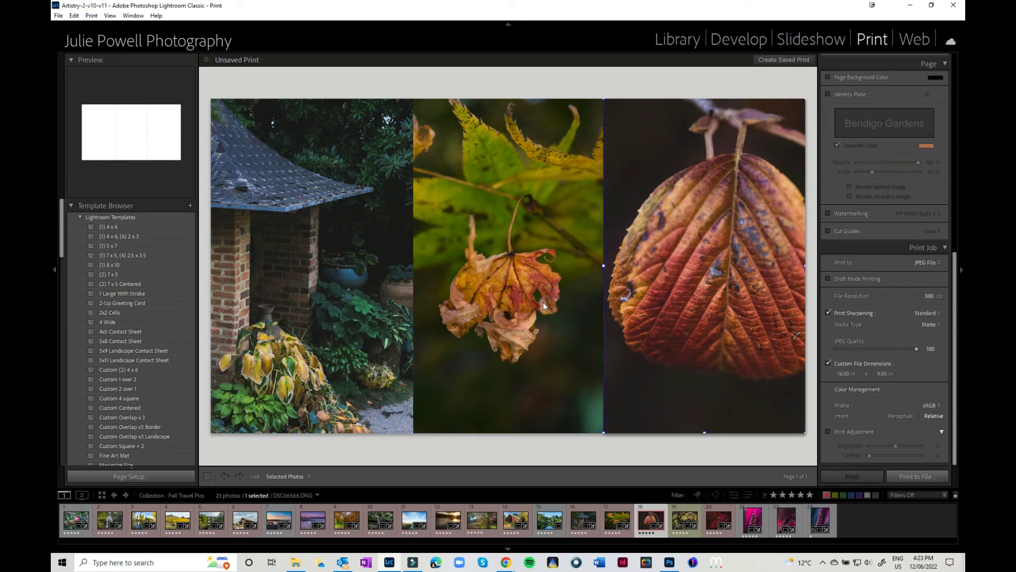
Try the 5x11 Landscape Contact Sheet, 3w x 6h, 4w x 6h and 5 way 8x10 templates.
click(146, 359)
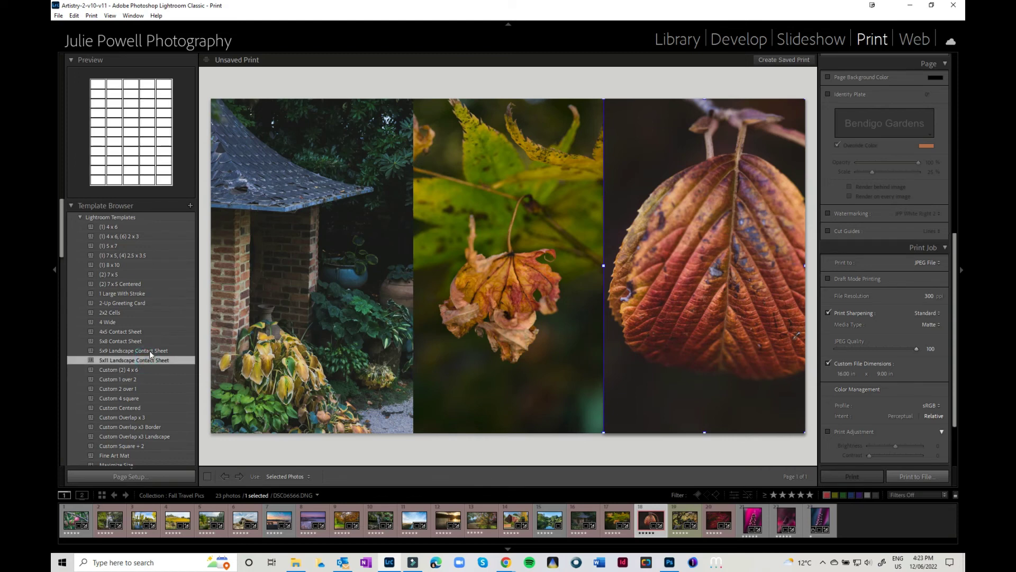
scroll(149, 350, down, 10)
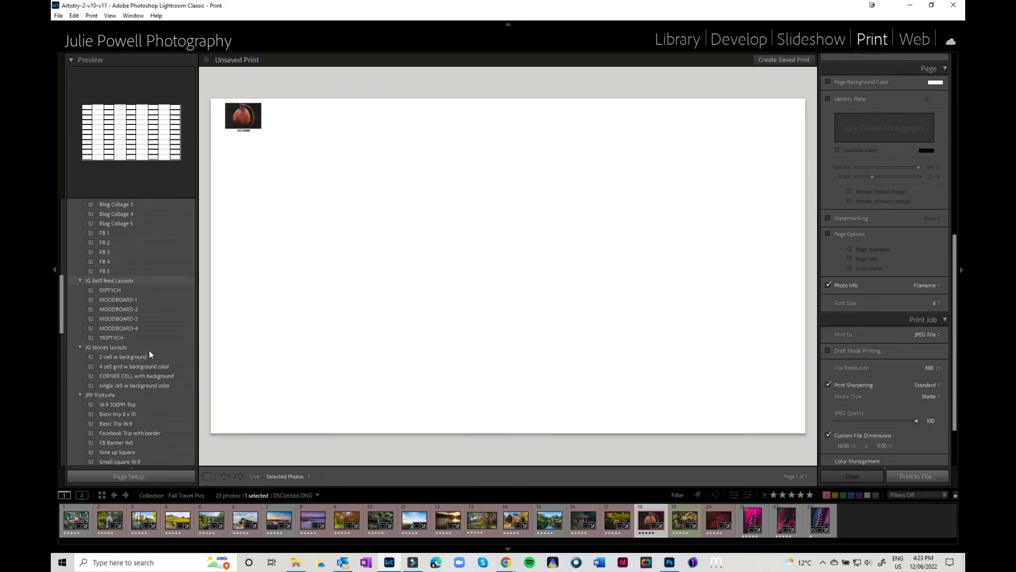
click(136, 321)
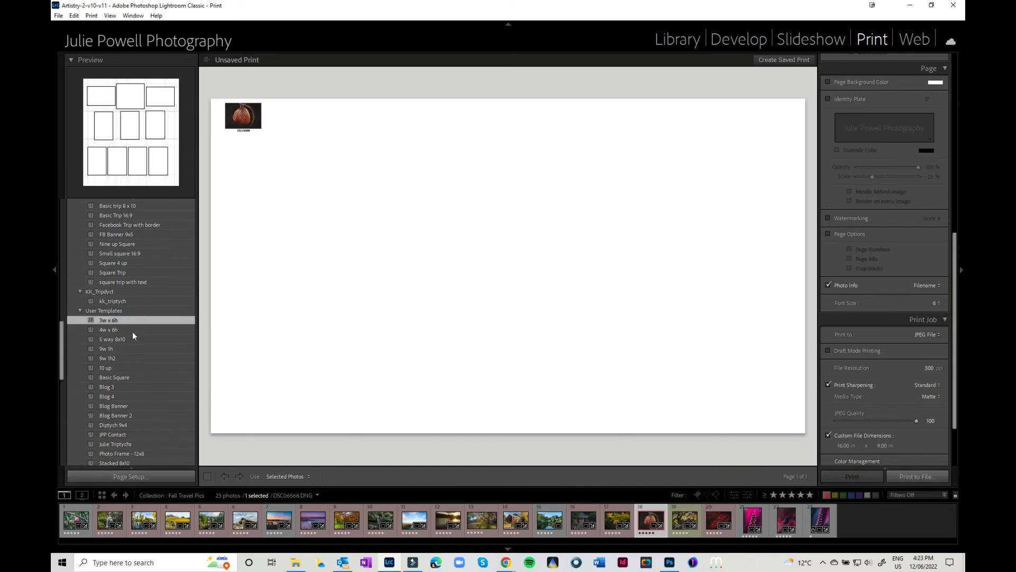
click(132, 331)
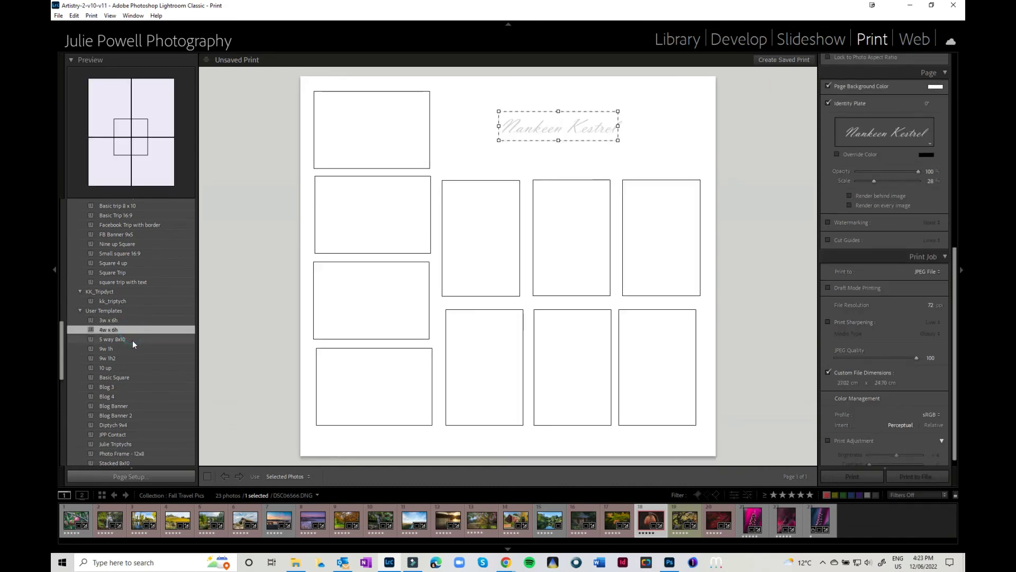
click(133, 340)
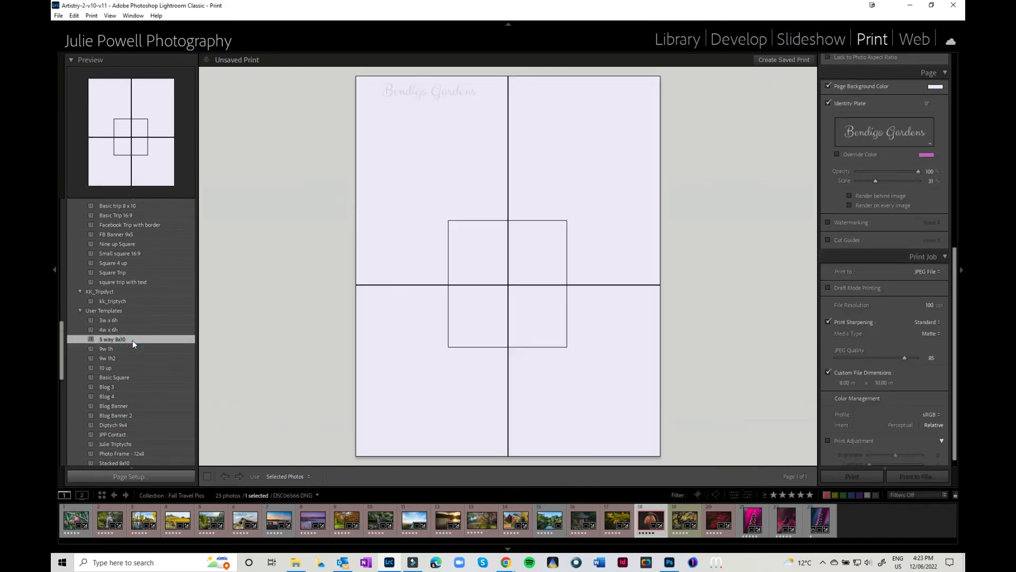
Apply the 9w 1h template and nudge its tall lower-right cell slightly down and to the right.
click(130, 347)
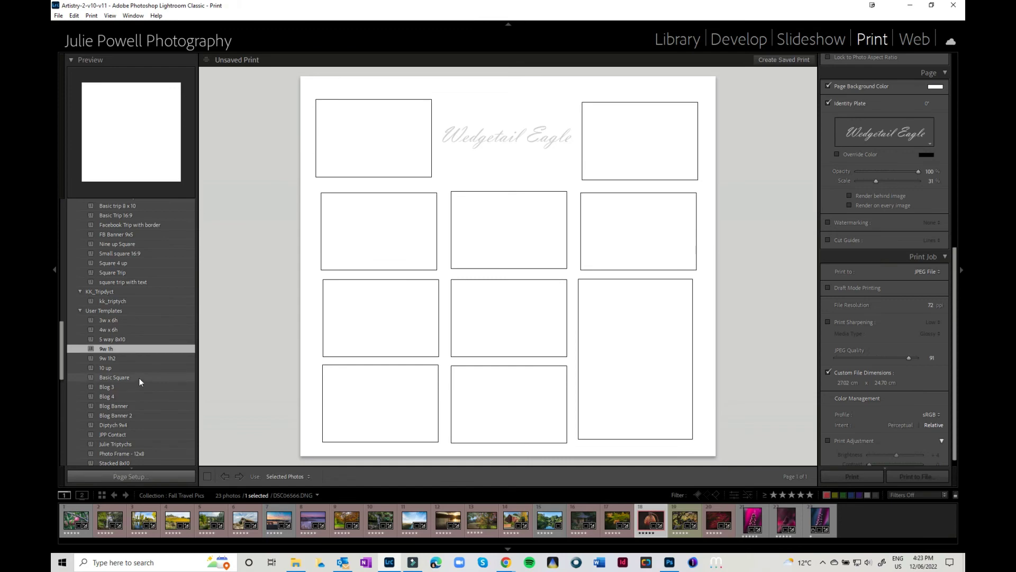
click(642, 401)
key(Down)
key(Down)
key(Down)
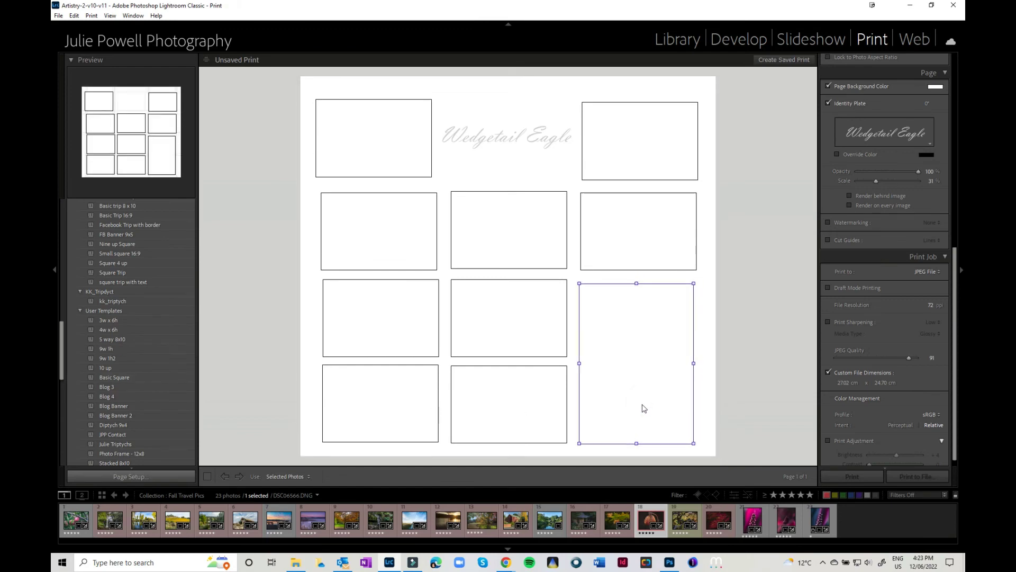
key(Up)
key(Up)
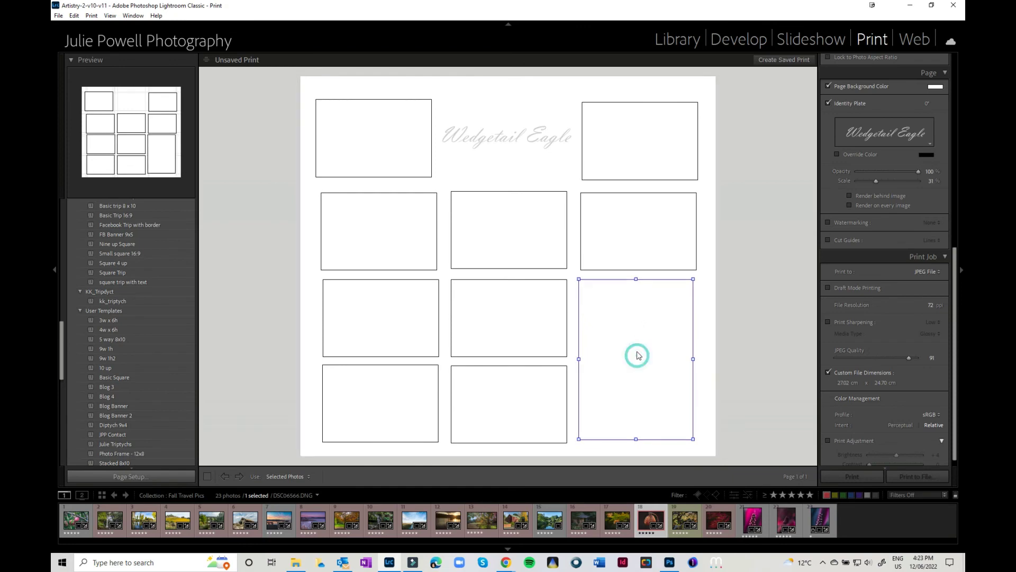
key(Down)
key(Right)
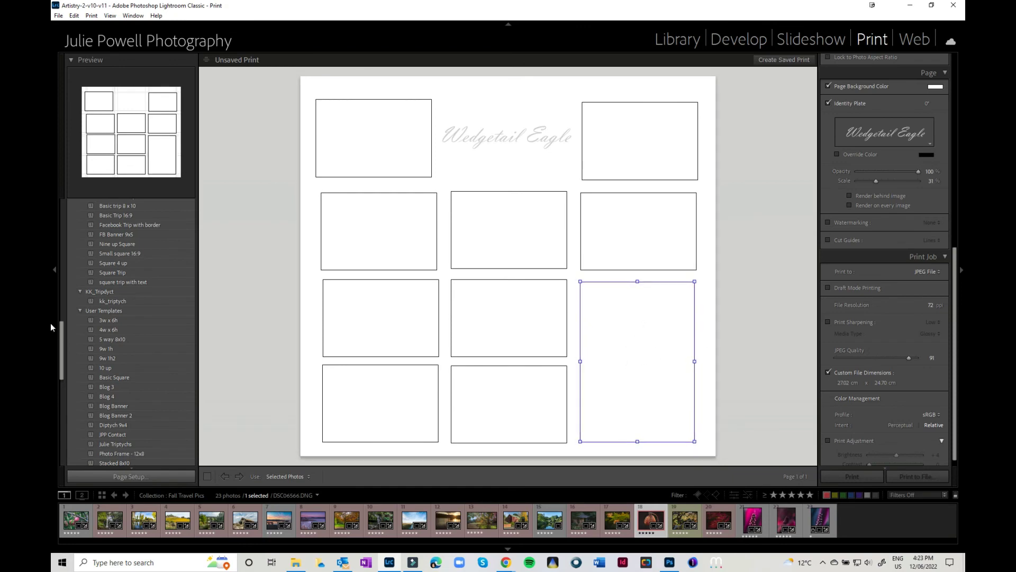
Show the layout guides and set the grid snap to Grid.
drag(953, 268, 953, 71)
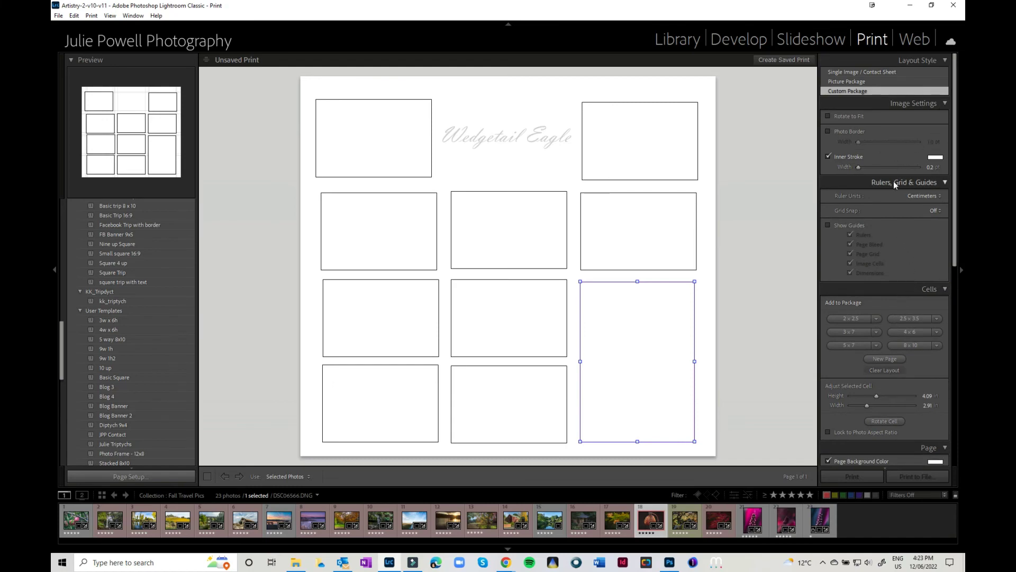
click(828, 225)
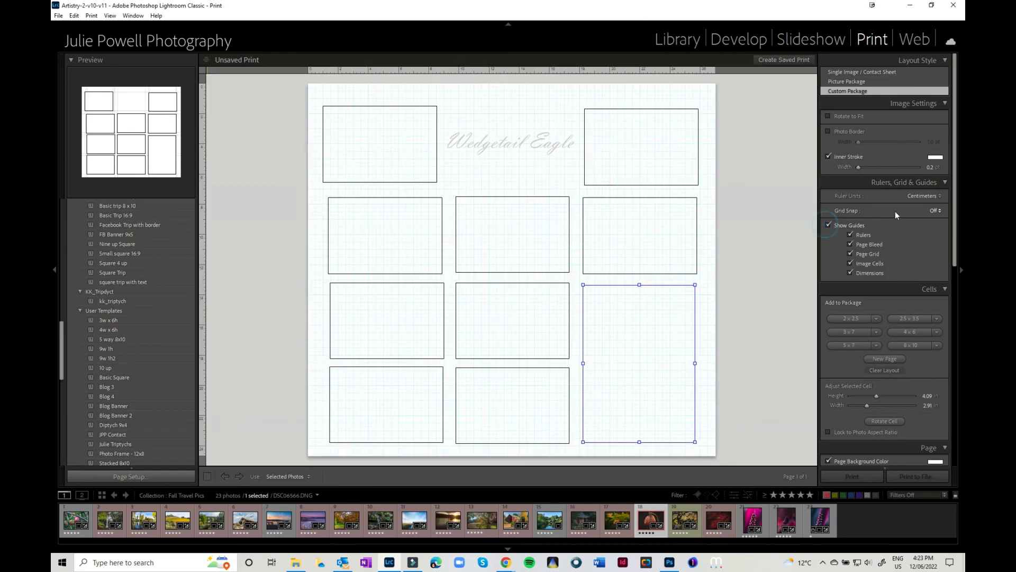
click(934, 210)
click(914, 244)
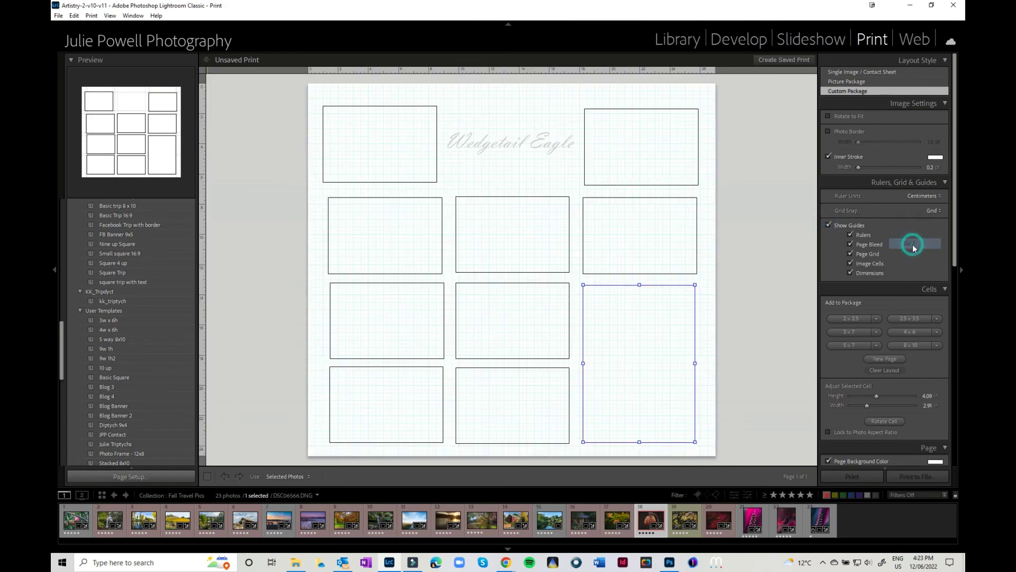
Snap the three cells of the layout's right column to the grid so their left edges line up.
drag(646, 307, 644, 309)
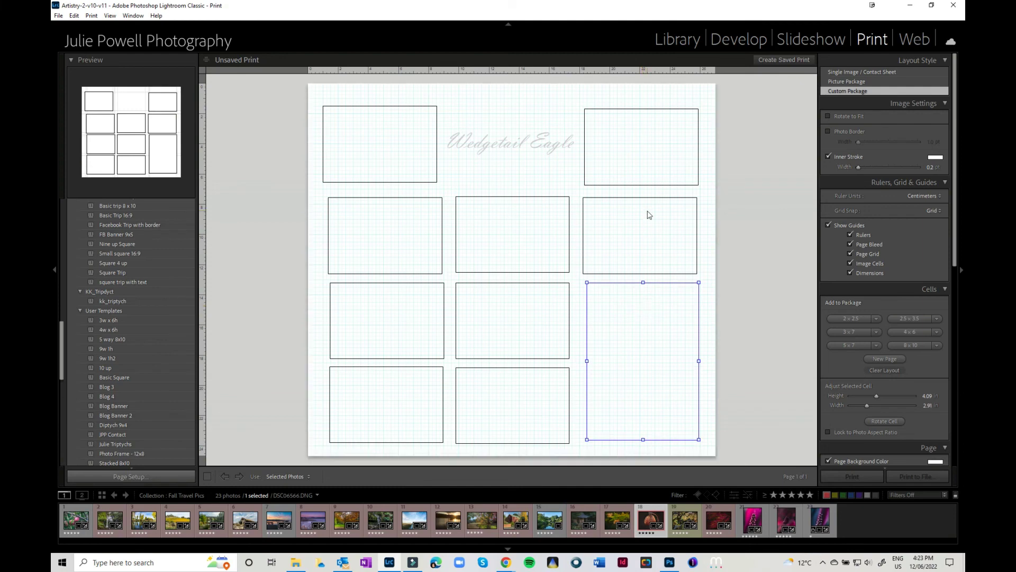
drag(646, 216, 651, 216)
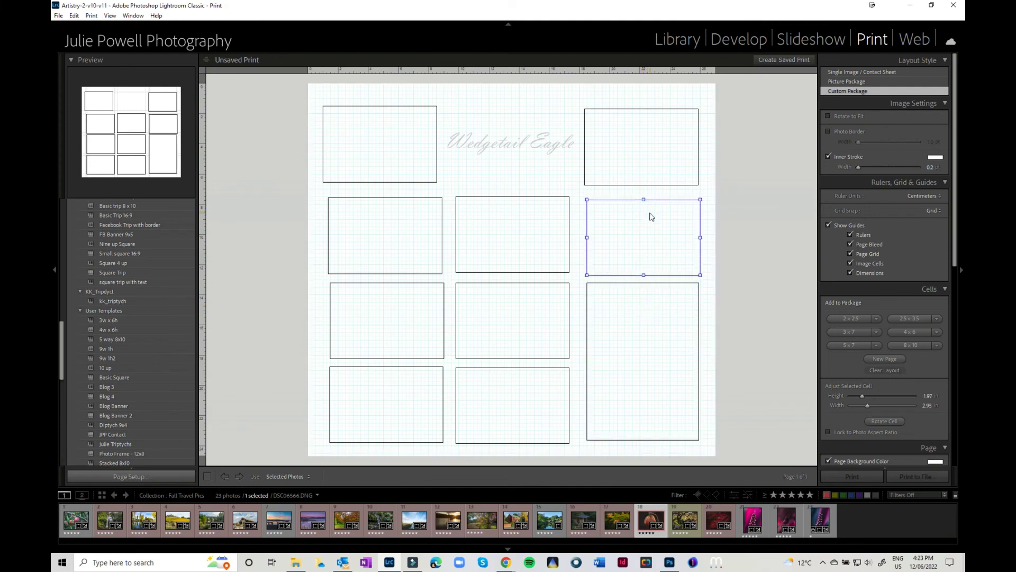
drag(660, 141, 662, 141)
Snap the four cells of the layout's left column to the grid so they align vertically with even gaps.
drag(363, 166, 364, 168)
drag(372, 222, 358, 238)
click(373, 313)
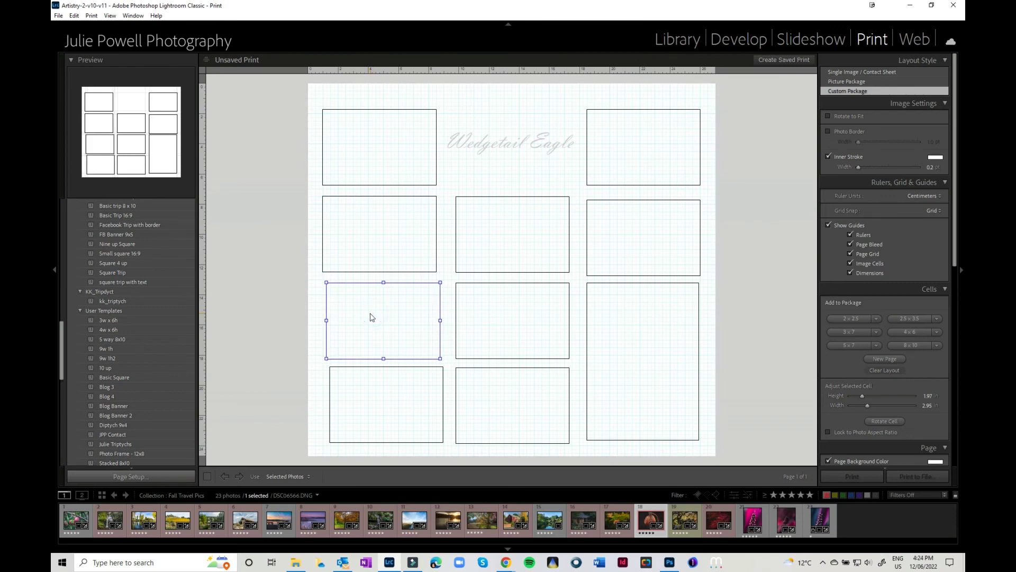
drag(370, 315, 363, 311)
drag(365, 388, 358, 383)
Snap the three cells of the layout's middle column to the grid, level with the left column's cells and evenly spaced.
drag(497, 408, 499, 402)
drag(492, 324, 493, 319)
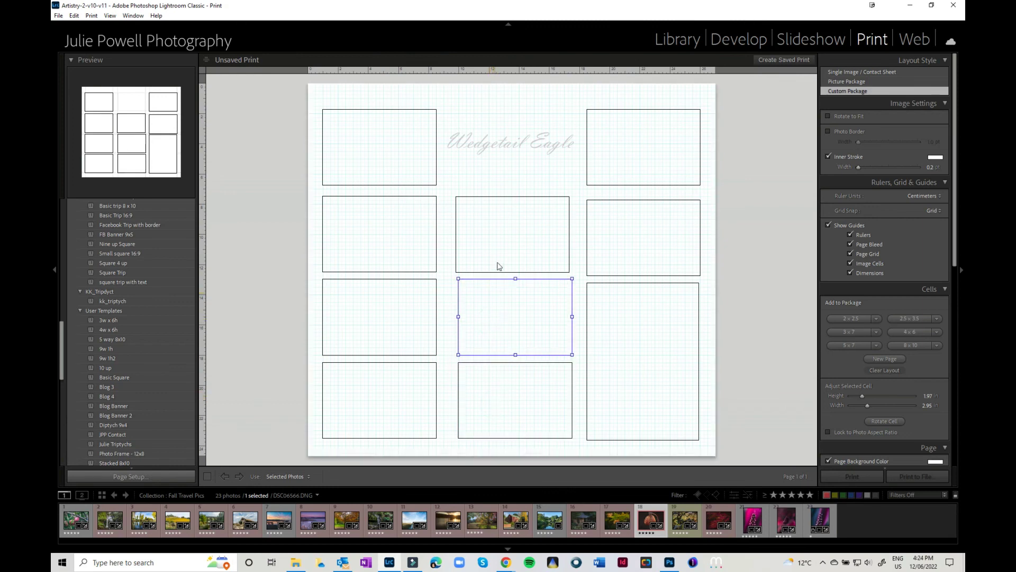
drag(498, 266, 502, 258)
Raise the right column's second and tall cells to match the neighbouring rows, and resize the tall cell to about 2.94 × 4.13 in.
drag(625, 249, 631, 247)
drag(645, 334, 644, 330)
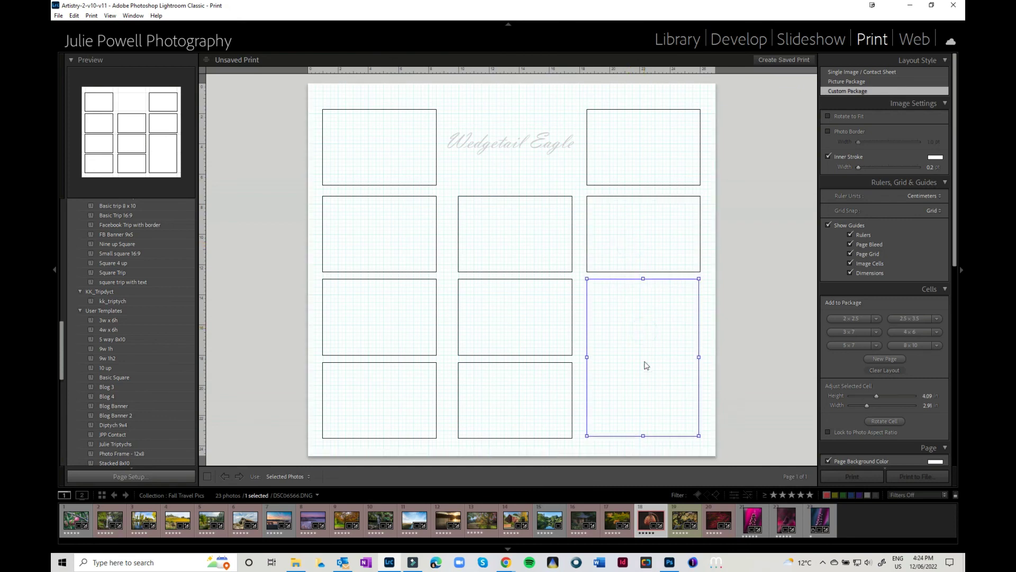
drag(643, 436, 642, 437)
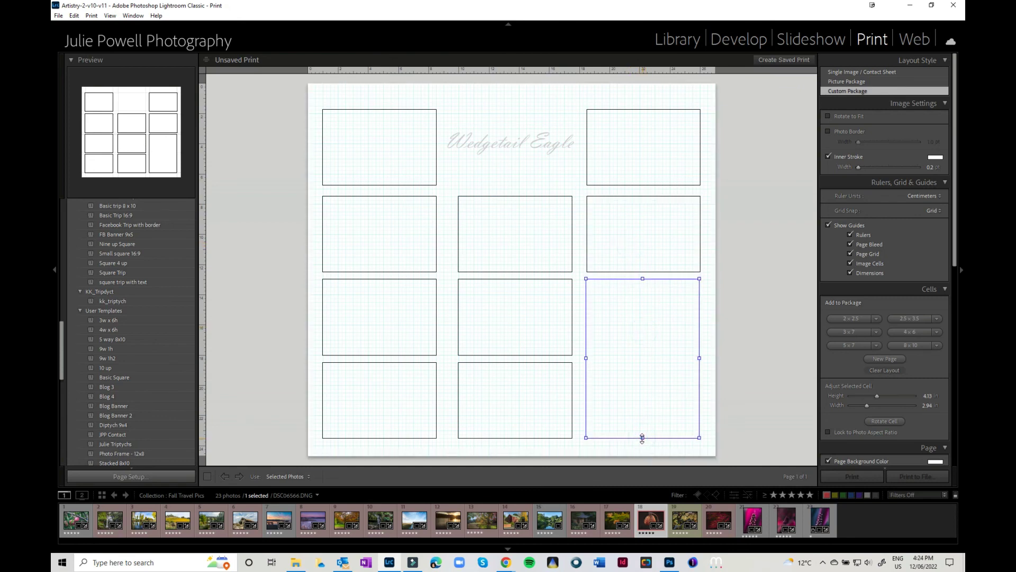
Fill the middle column and the left column's lower three cells with leaf, garden and building photos, and the tall cell with the purple flower spike.
drag(647, 521, 527, 340)
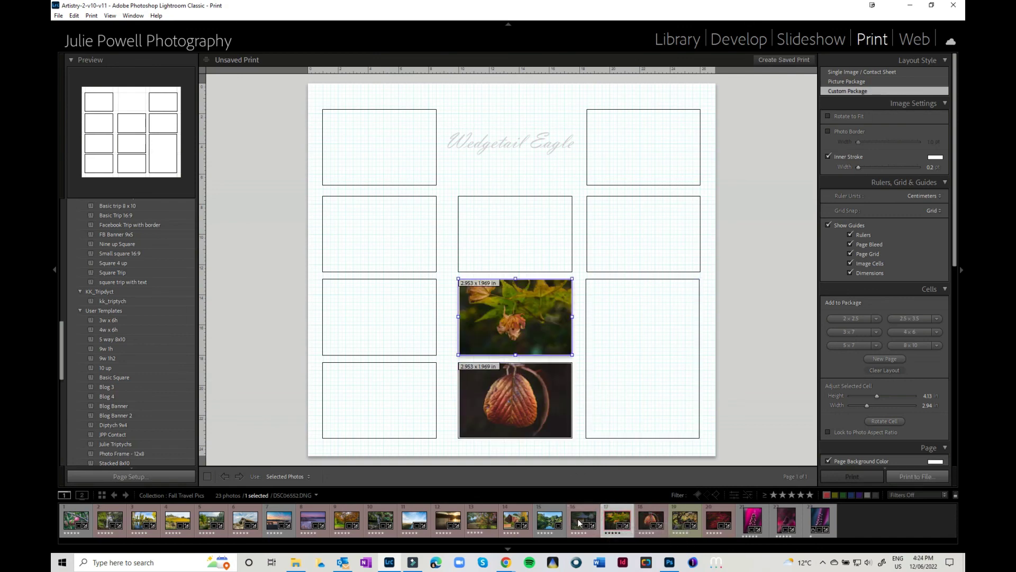
drag(583, 521, 514, 235)
drag(510, 521, 389, 320)
drag(682, 521, 391, 246)
drag(820, 522, 673, 391)
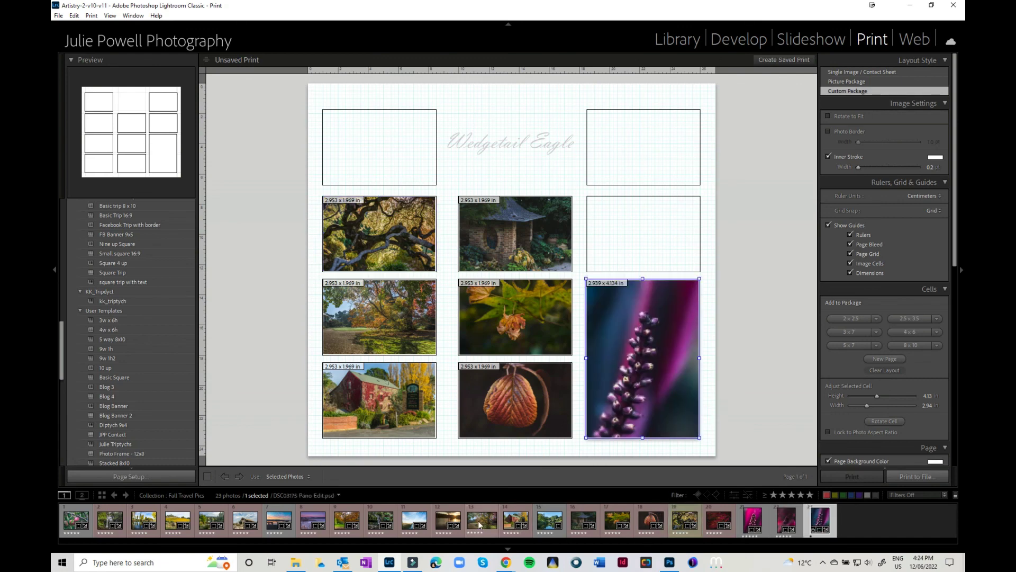
Place the orange autumn tree in the right column's second cell, the sunset pier in the top-left cell and the wooden hut in the top-right cell.
drag(347, 522, 625, 228)
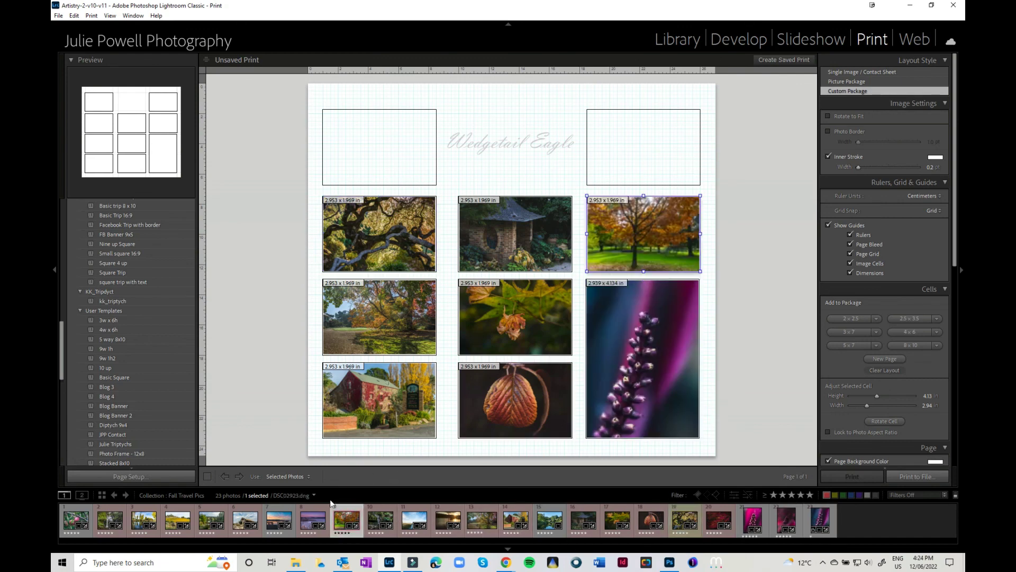
drag(279, 521, 379, 135)
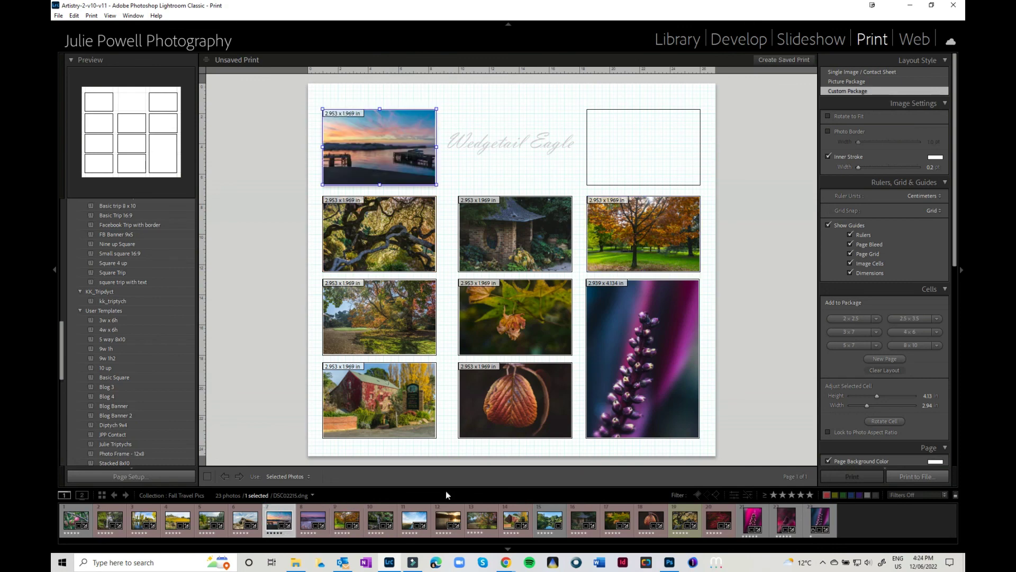
drag(249, 521, 643, 148)
Change the identity plate text between the two top cells to "Autumn Colour".
double_click(526, 150)
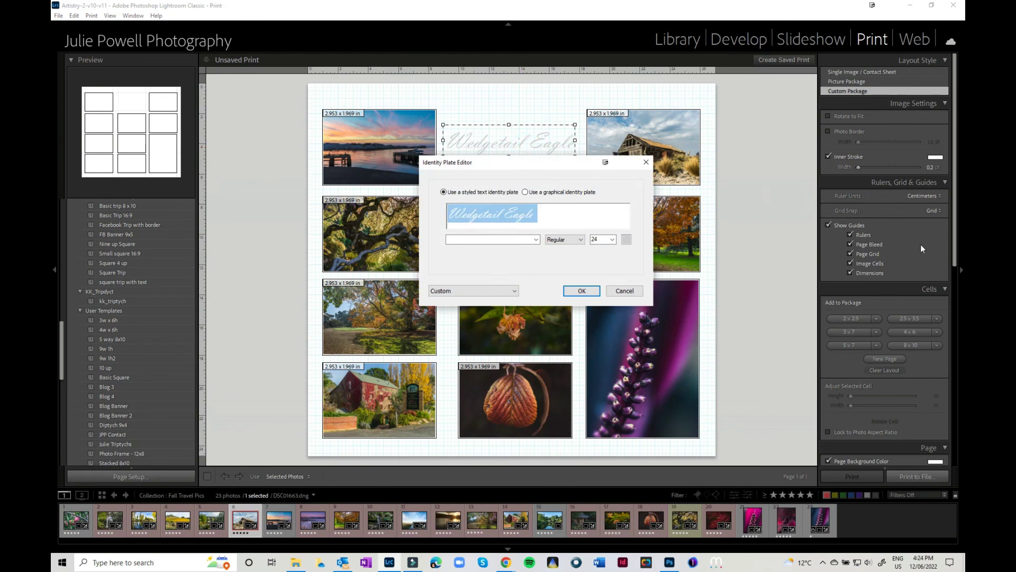
text(Autum)
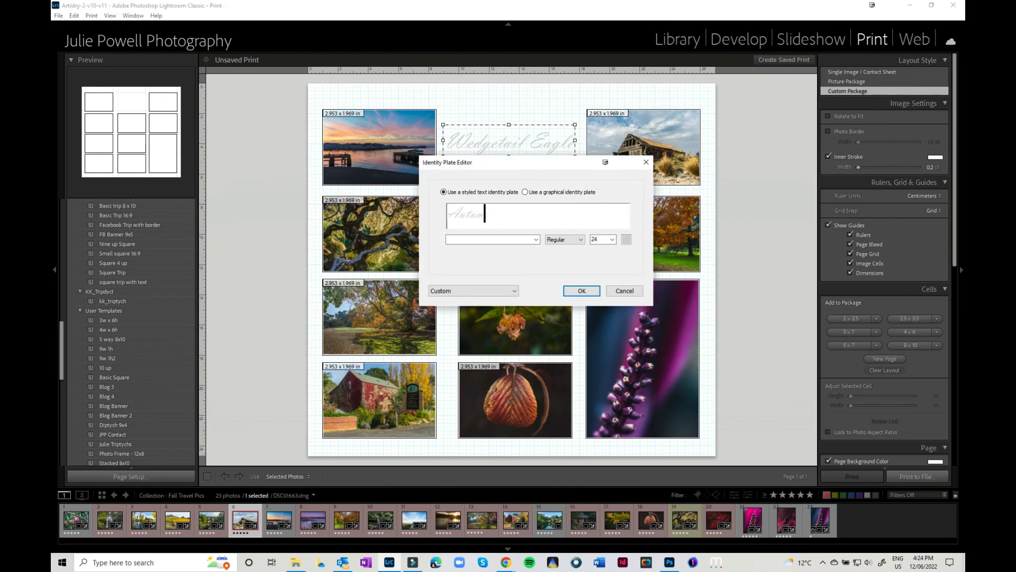
text(n Colour)
click(584, 290)
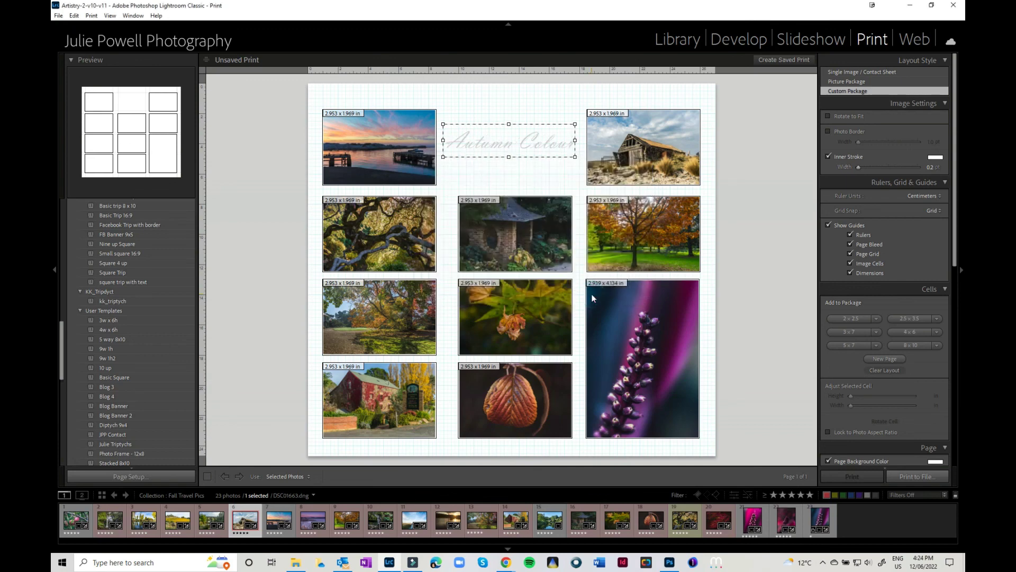